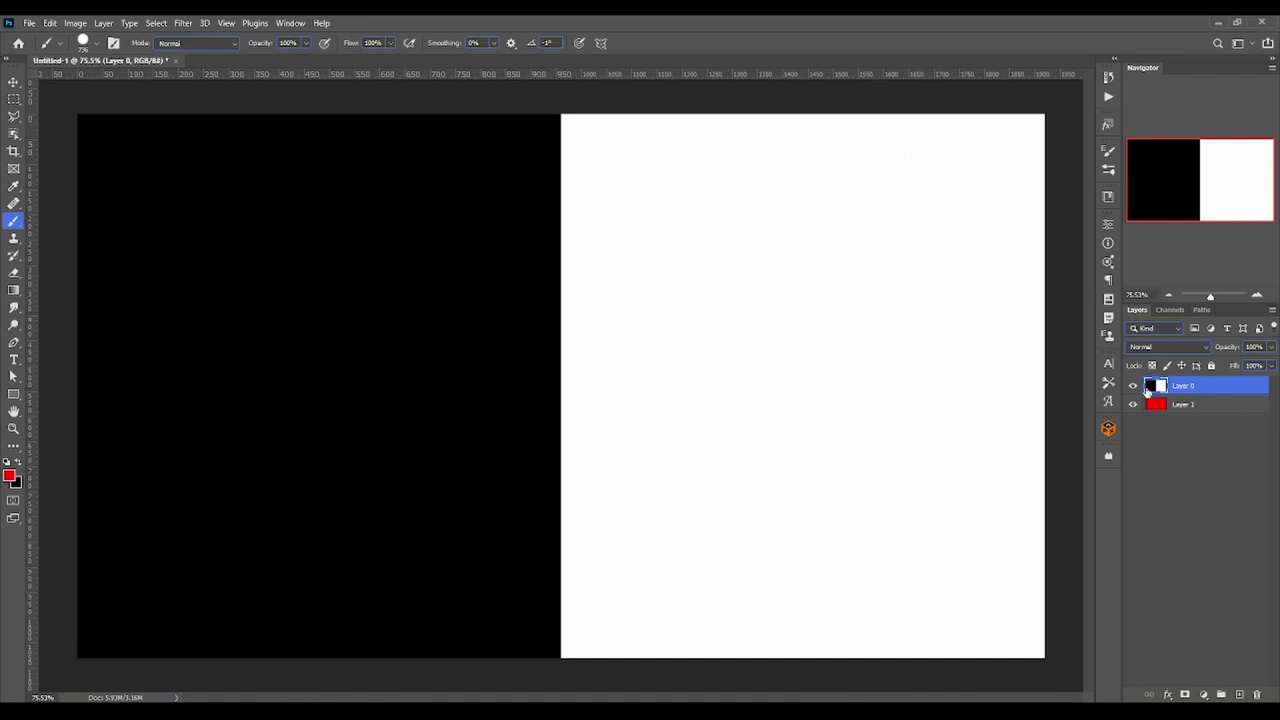
# - Toggle the black-and-white layer's visibility to check the red layer beneath
pyautogui.click(1110, 386)
pyautogui.click(1109, 386)
pyautogui.click(1133, 386)
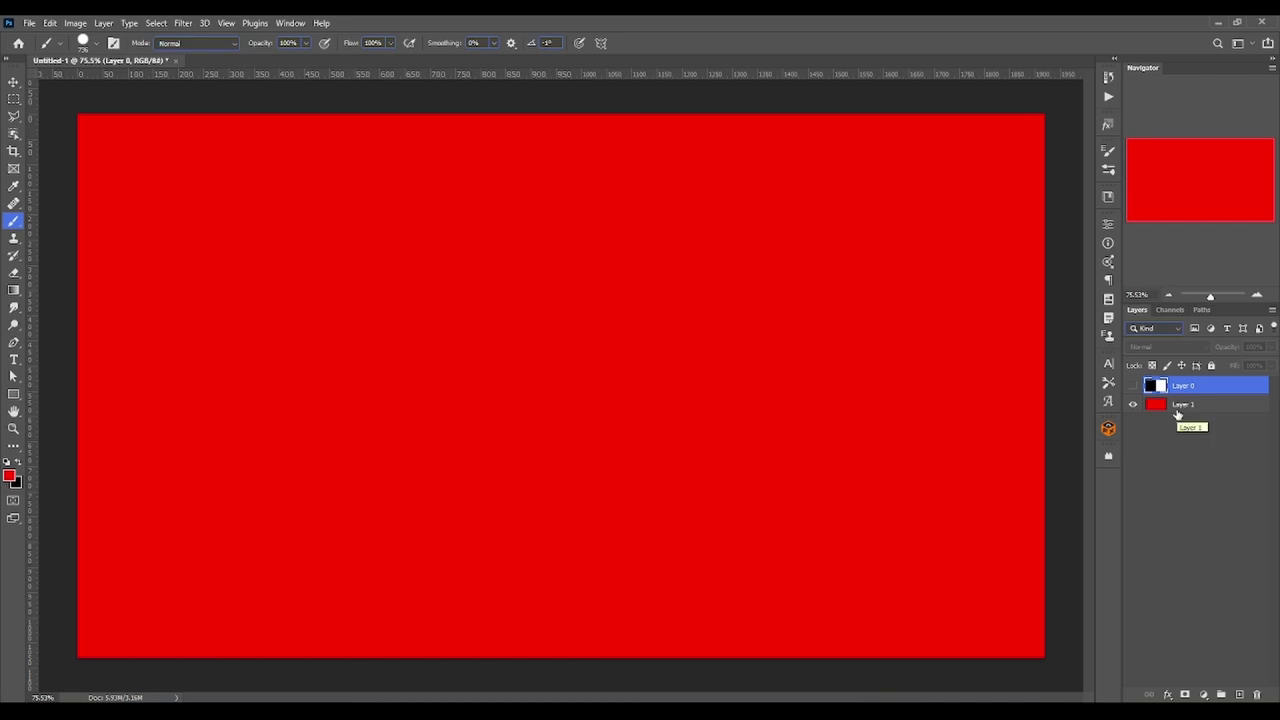
pyautogui.click(1133, 386)
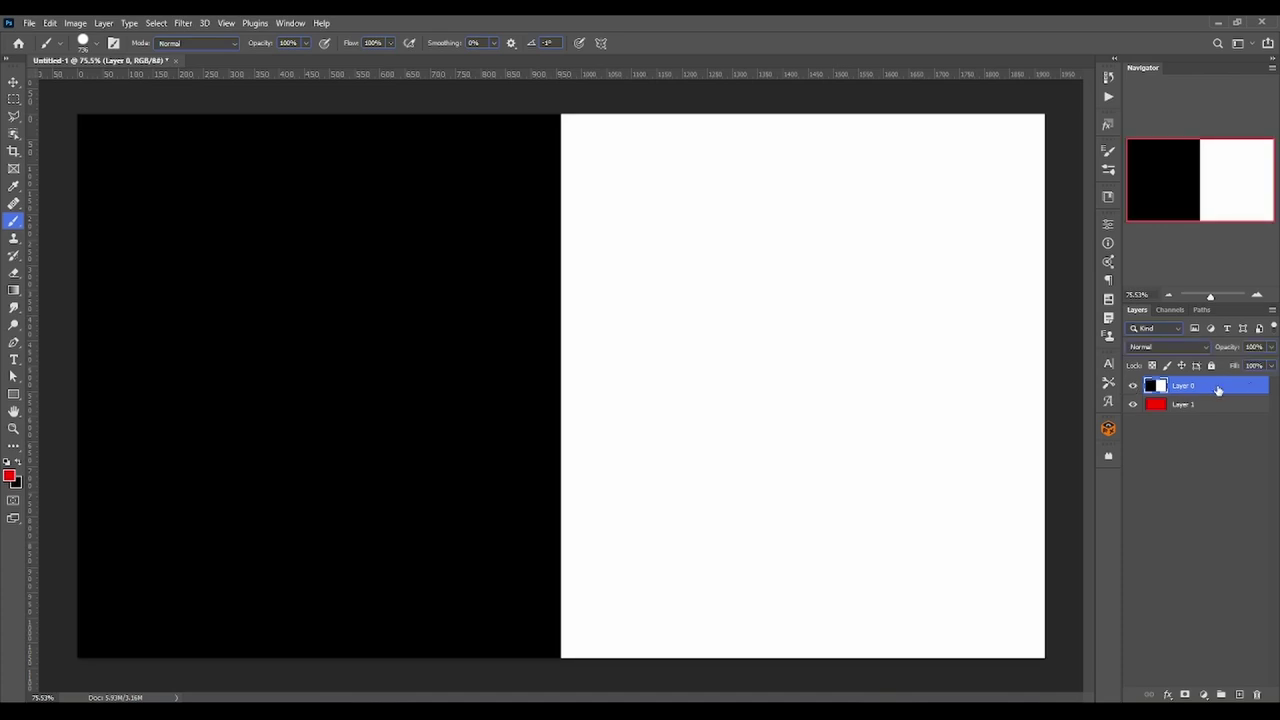
# - Open Layer 0's Blending Options from the fx menu, keeping opacity at 100
pyautogui.click(1167, 694)
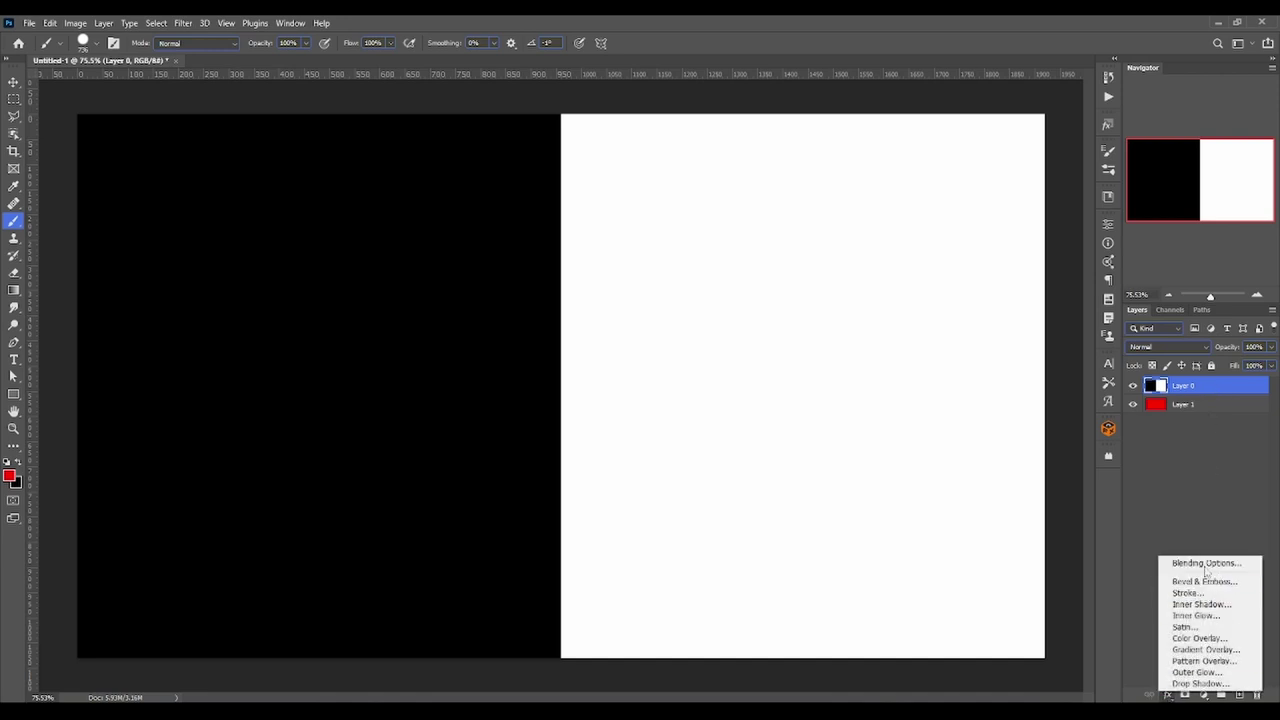
pyautogui.click(1249, 563)
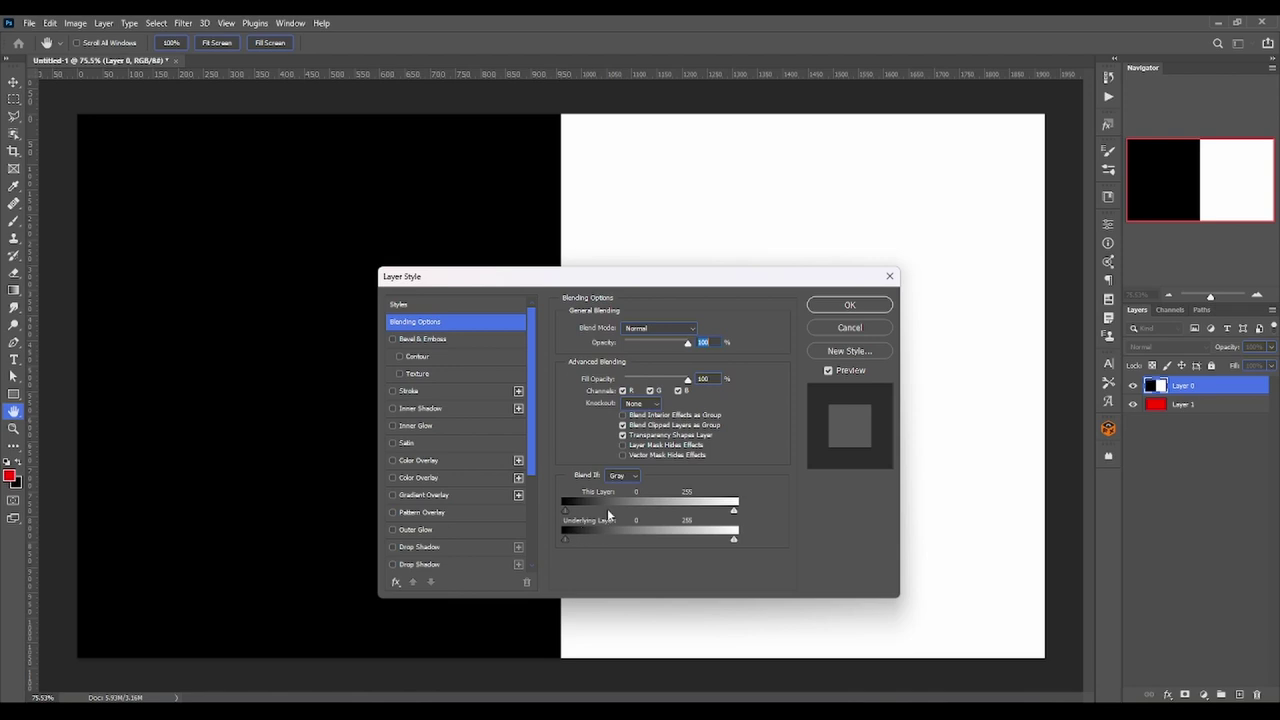
pyautogui.press('Down')
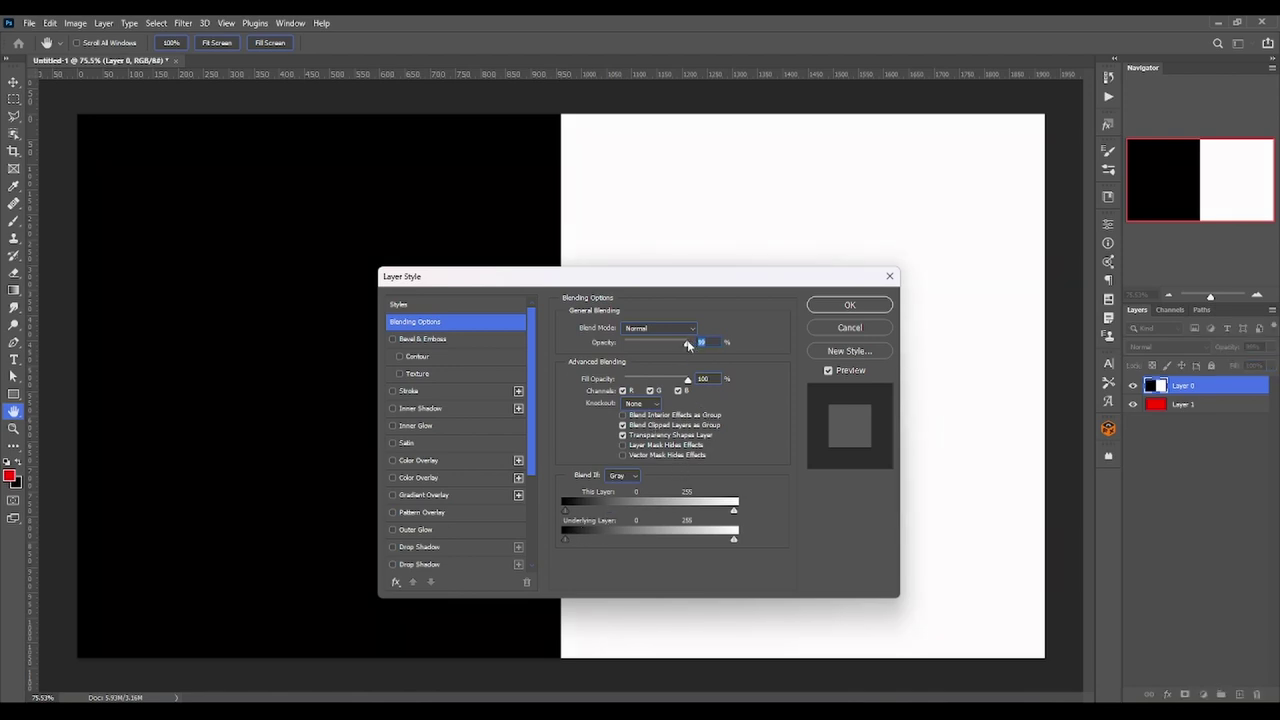
pyautogui.press('Up')
pyautogui.moveTo(725, 288); pyautogui.dragTo(741, 302)
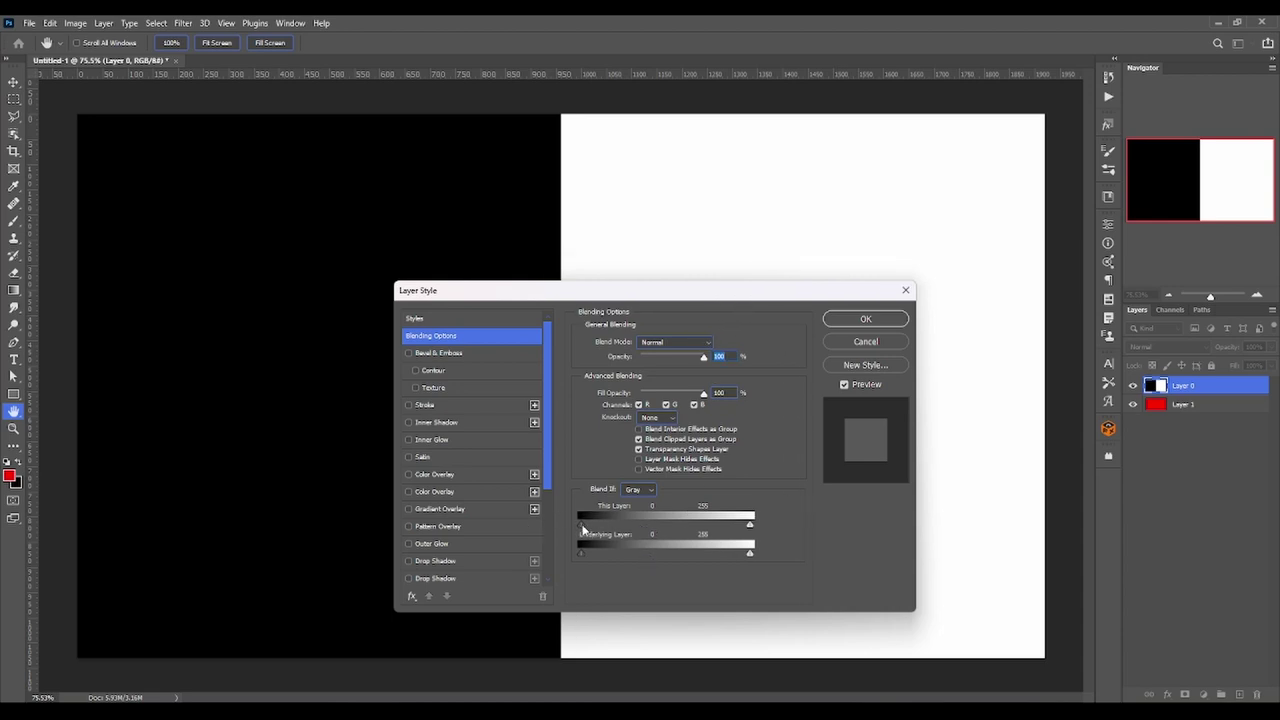
pyautogui.moveTo(581, 523)
pyautogui.mouseDown()
pyautogui.moveTo(567, 554)
pyautogui.moveTo(612, 555)
pyautogui.moveTo(533, 554)
pyautogui.mouseUp()
pyautogui.moveTo(578, 525); pyautogui.dragTo(577, 535)
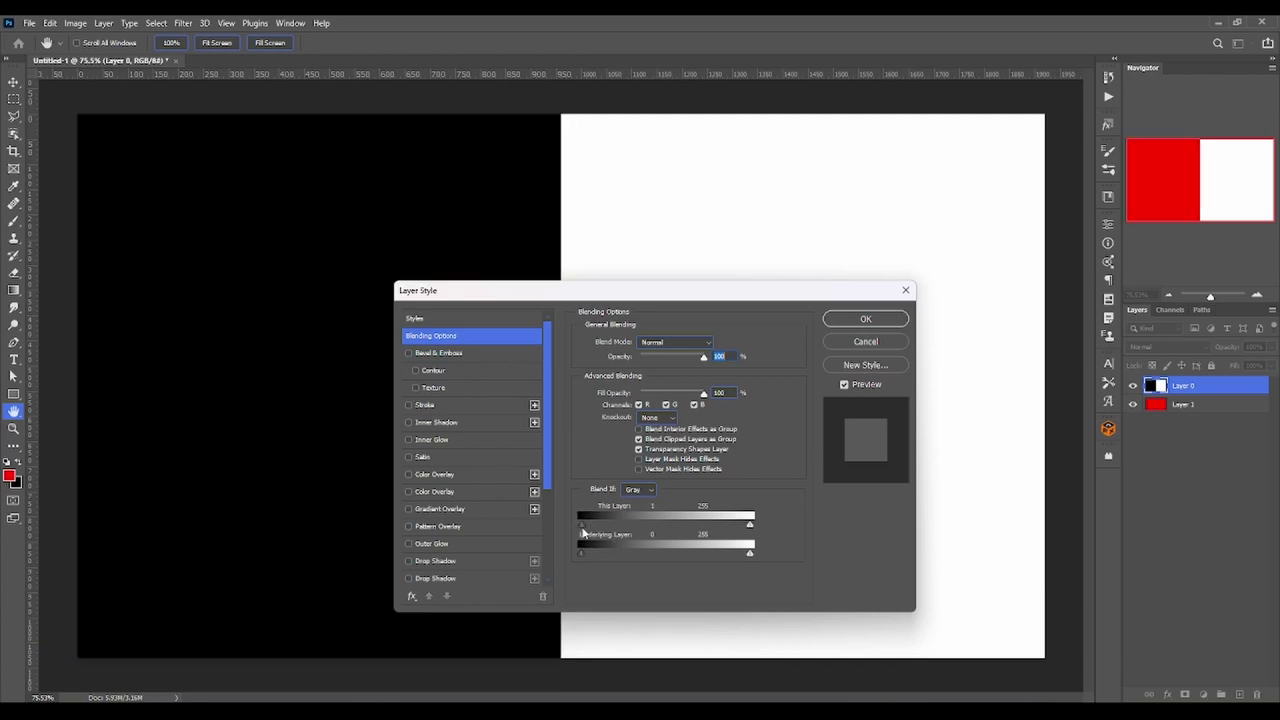
pyautogui.moveTo(750, 524); pyautogui.dragTo(764, 526)
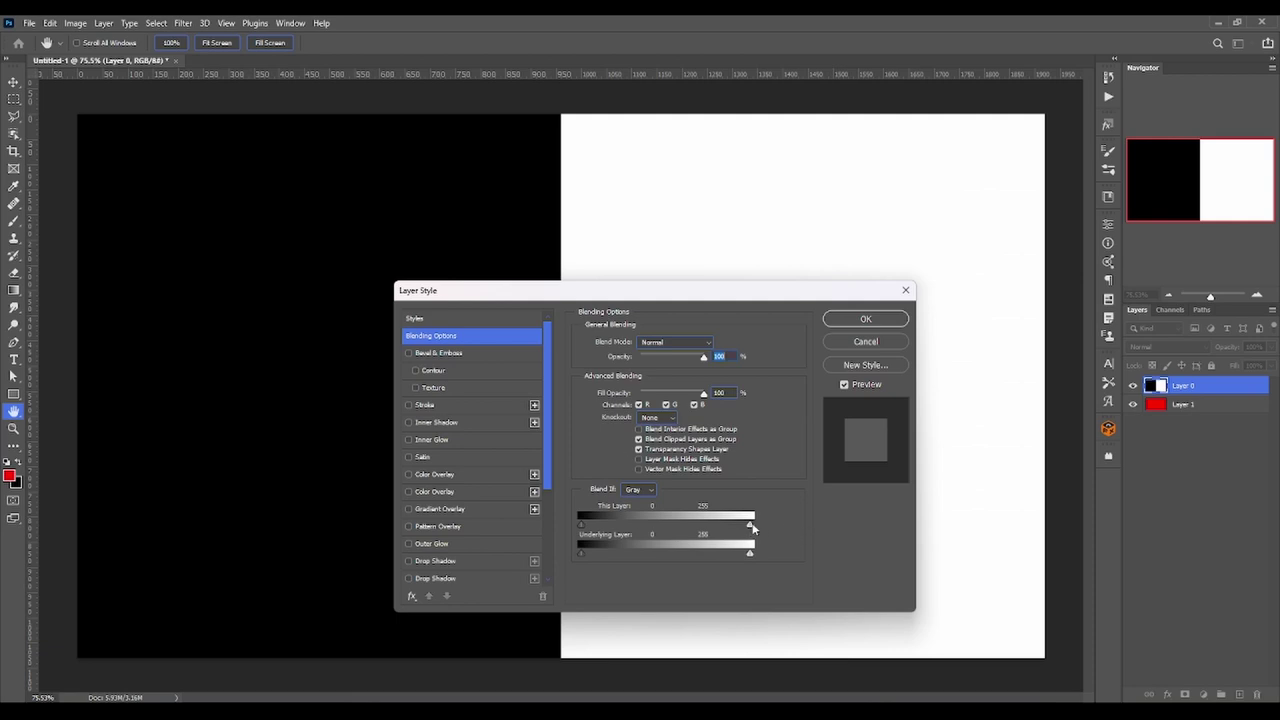
pyautogui.moveTo(750, 524); pyautogui.dragTo(765, 516)
pyautogui.moveTo(587, 520)
pyautogui.mouseDown()
pyautogui.moveTo(642, 524)
pyautogui.moveTo(570, 518)
pyautogui.mouseUp()
pyautogui.moveTo(750, 524)
pyautogui.mouseDown()
pyautogui.moveTo(692, 528)
pyautogui.moveTo(768, 527)
pyautogui.mouseUp()
# - Test This Layer's white and black Blend If sliders, restoring both to 0–255
pyautogui.moveTo(750, 527); pyautogui.dragTo(700, 530)
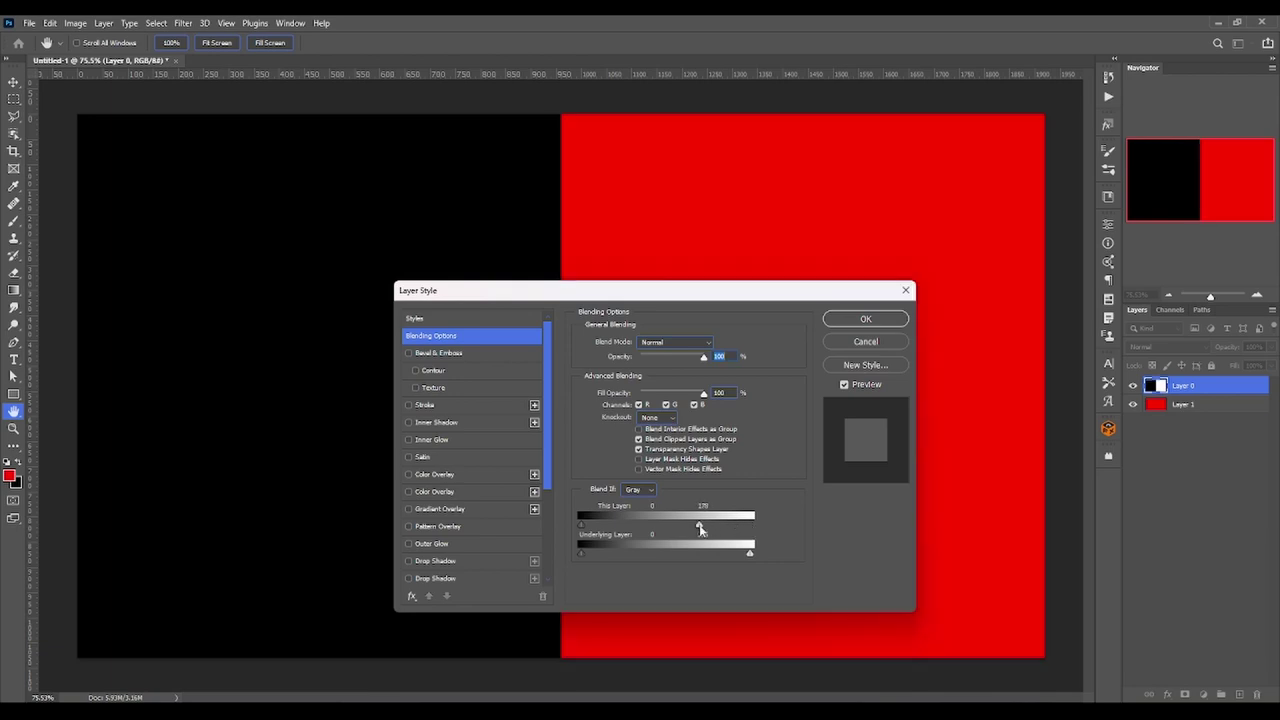
pyautogui.moveTo(689, 525); pyautogui.dragTo(914, 517)
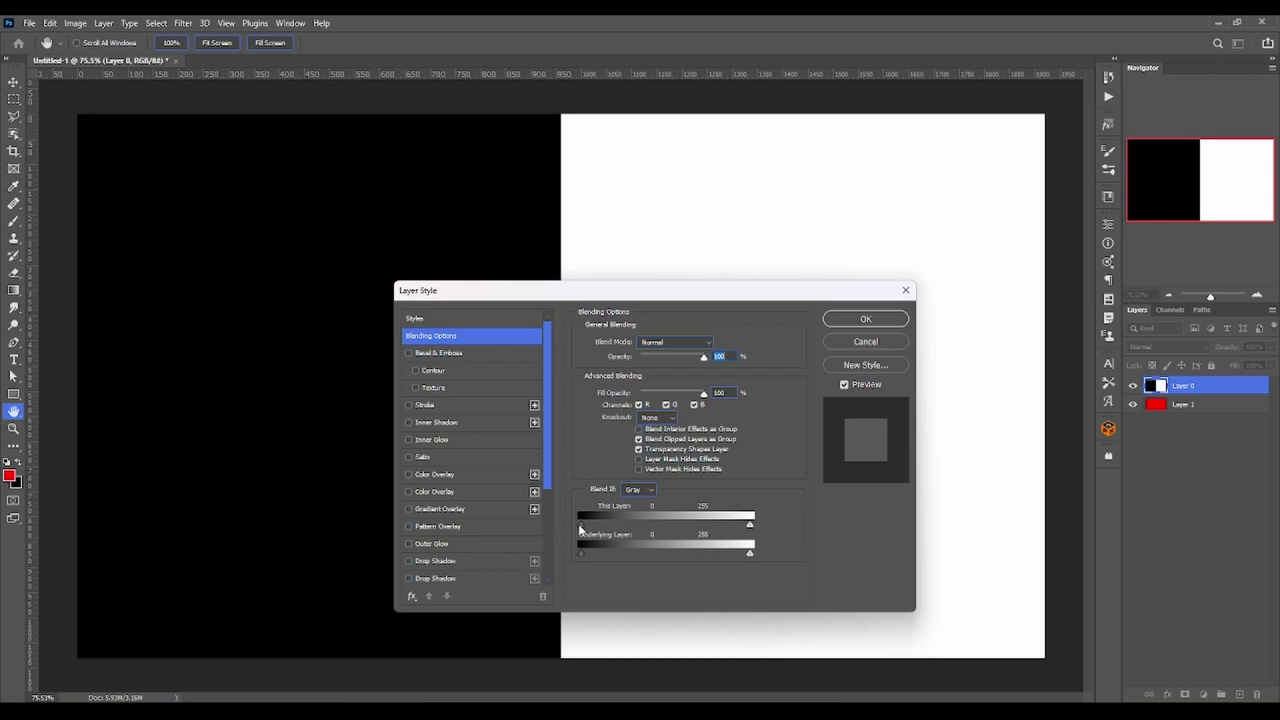
pyautogui.moveTo(580, 524); pyautogui.dragTo(599, 529)
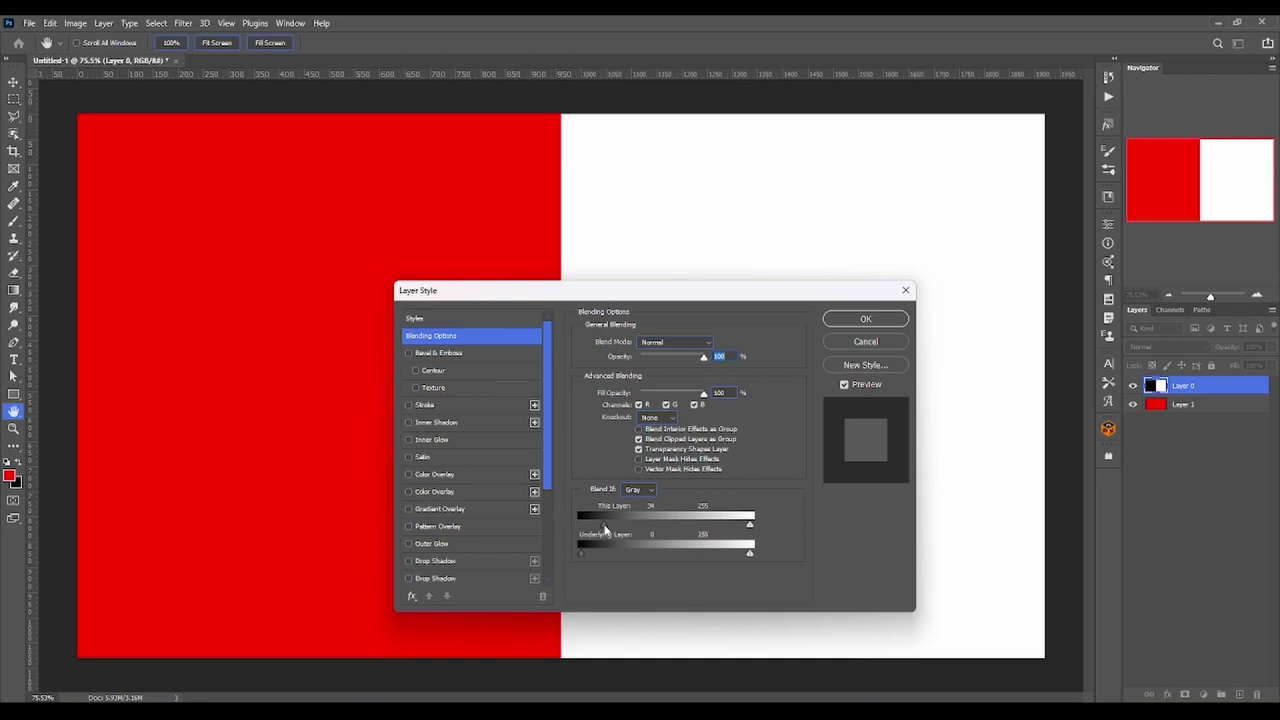
pyautogui.moveTo(604, 528); pyautogui.dragTo(469, 524)
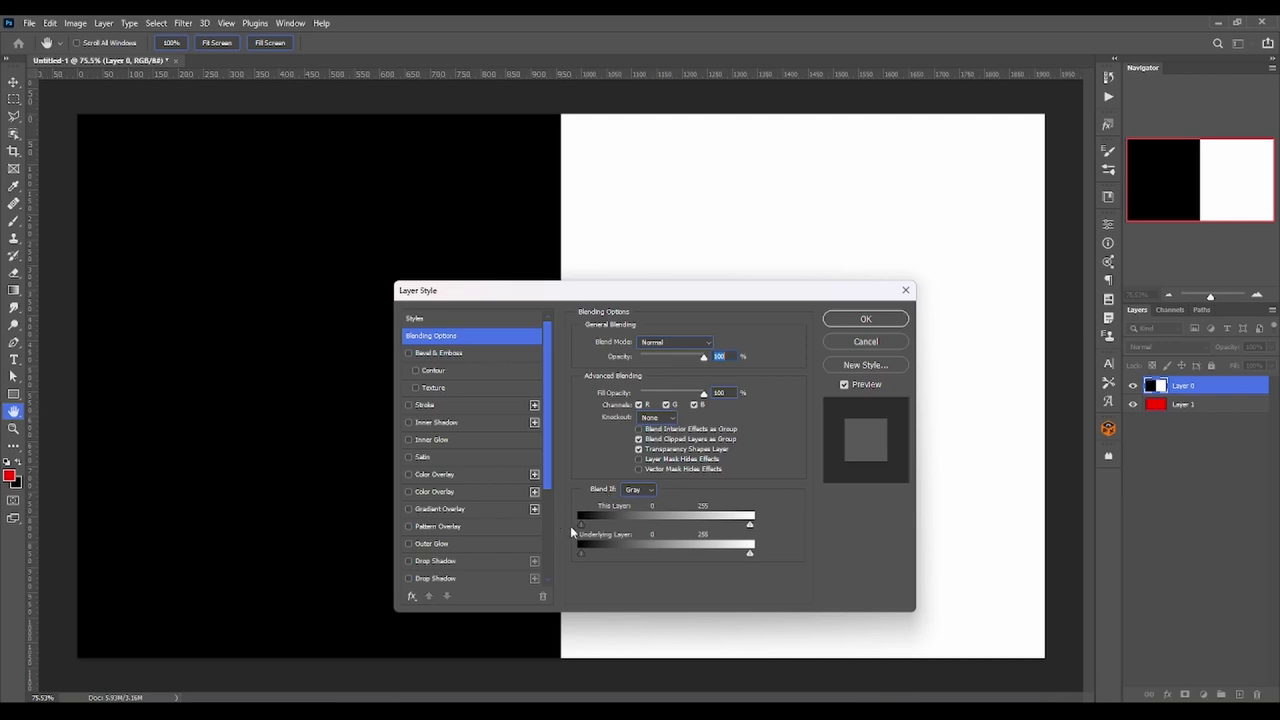
pyautogui.moveTo(580, 523)
pyautogui.mouseDown()
pyautogui.moveTo(622, 523)
pyautogui.moveTo(580, 523)
pyautogui.mouseUp()
pyautogui.moveTo(582, 524); pyautogui.dragTo(566, 520)
pyautogui.moveTo(581, 524)
pyautogui.mouseDown()
pyautogui.moveTo(755, 527)
pyautogui.moveTo(655, 530)
pyautogui.mouseUp()
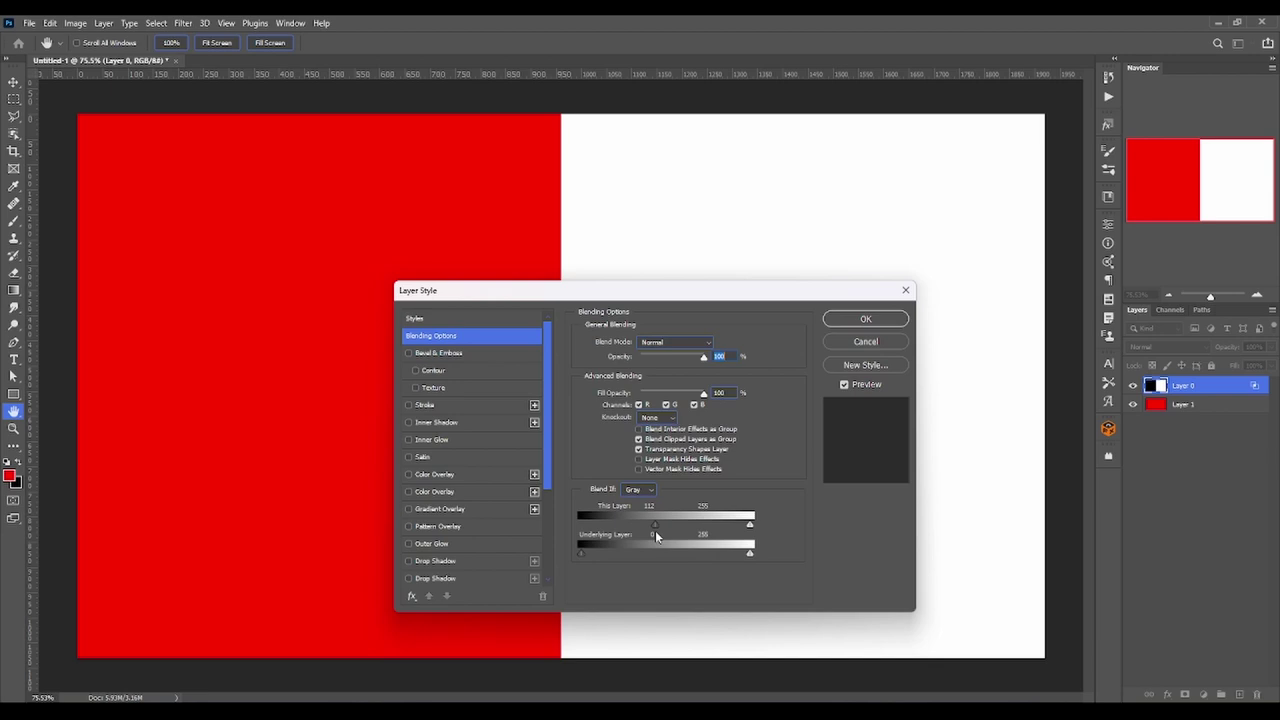
pyautogui.moveTo(655, 524); pyautogui.dragTo(580, 524)
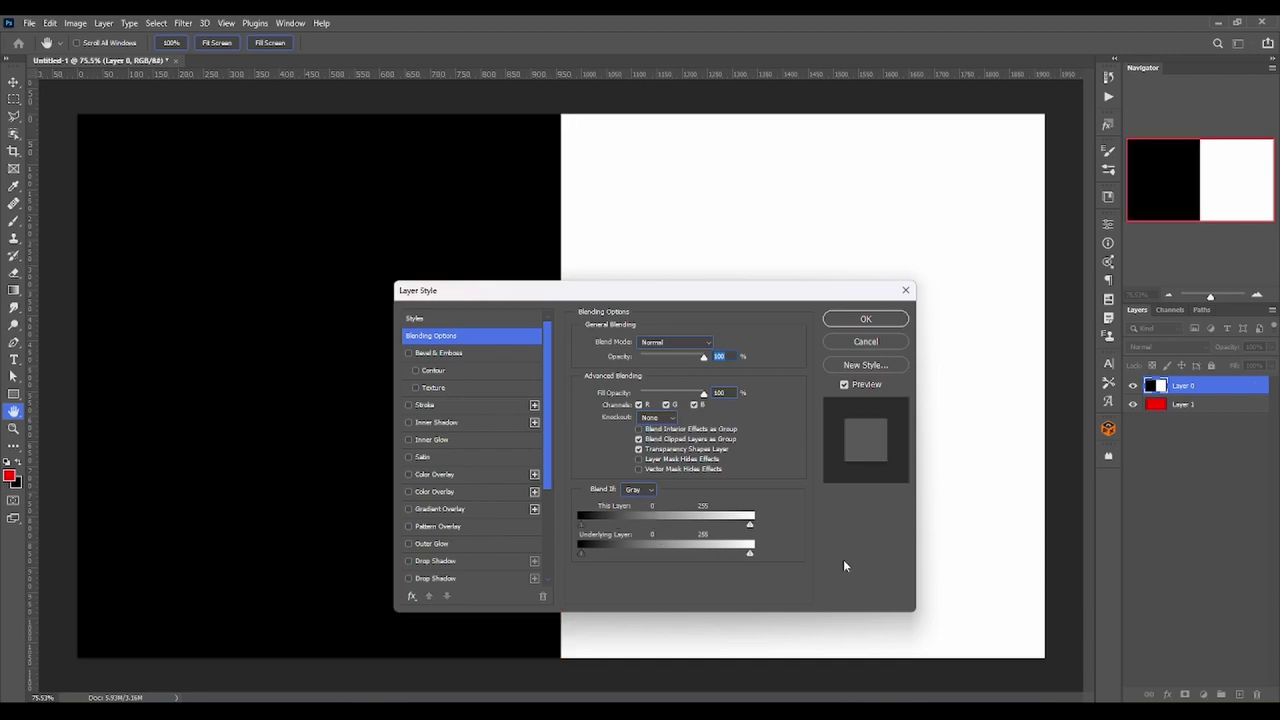
# - Drag This Layer's white Blend If slider down to about 135
pyautogui.moveTo(753, 530); pyautogui.dragTo(703, 533)
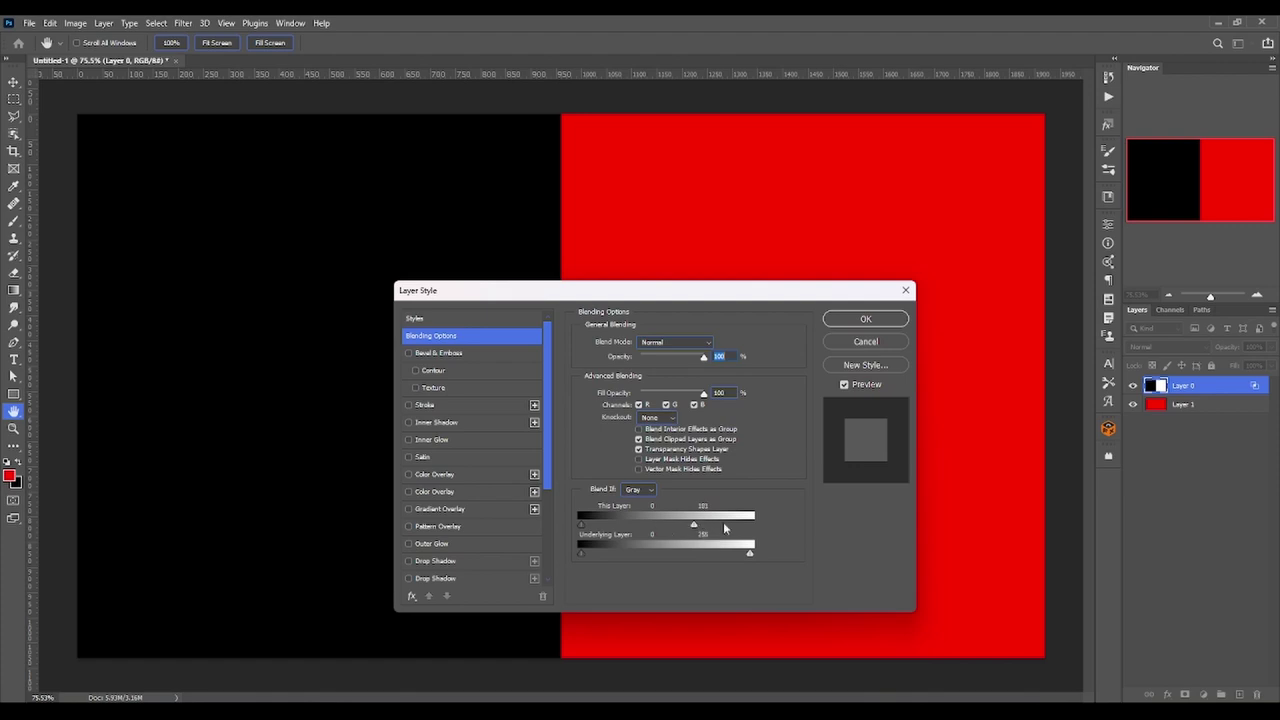
pyautogui.moveTo(705, 524); pyautogui.dragTo(822, 524)
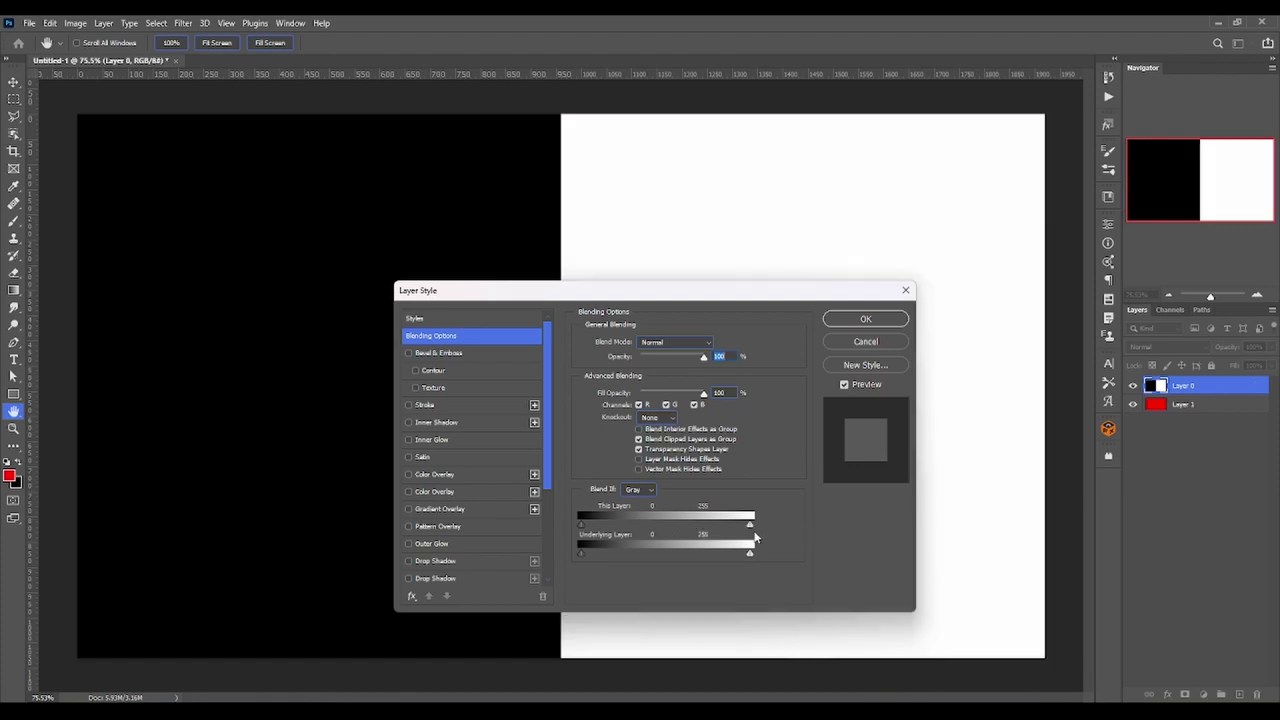
pyautogui.moveTo(750, 524); pyautogui.dragTo(671, 524)
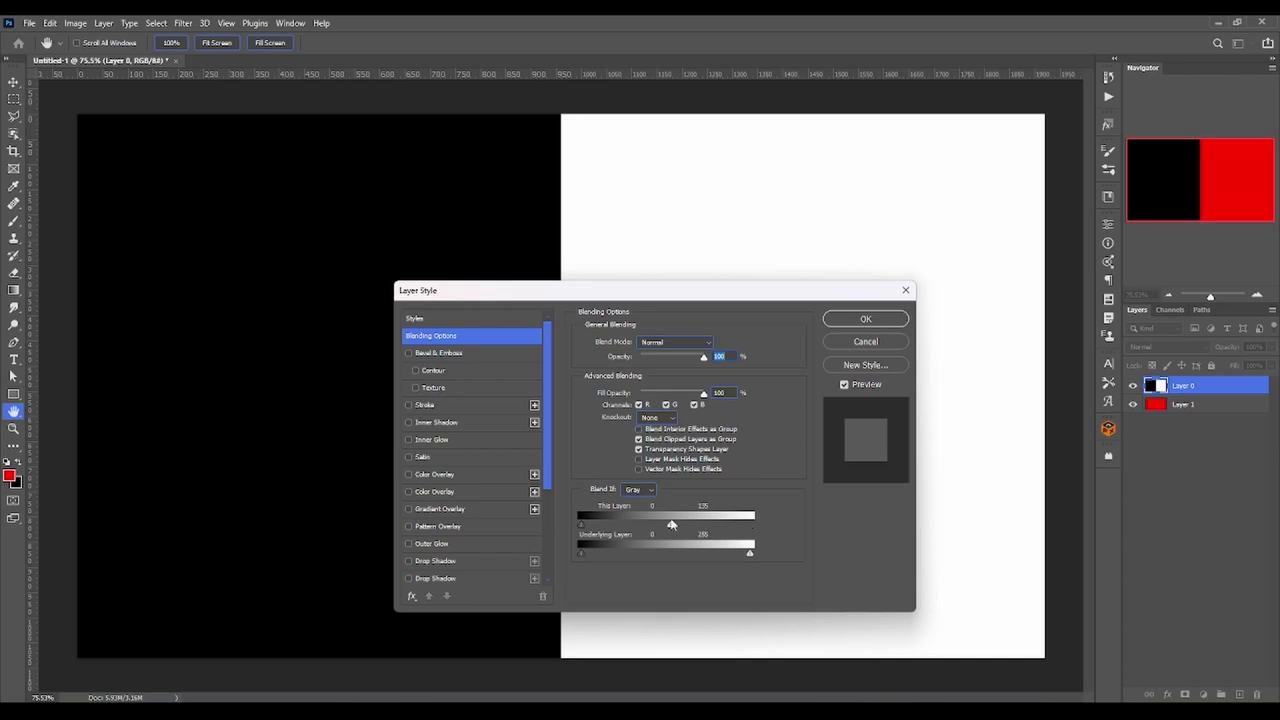
# - Apply the white-slider blend and toggle the top layer to compare against the red
pyautogui.click(866, 318)
pyautogui.press('b')
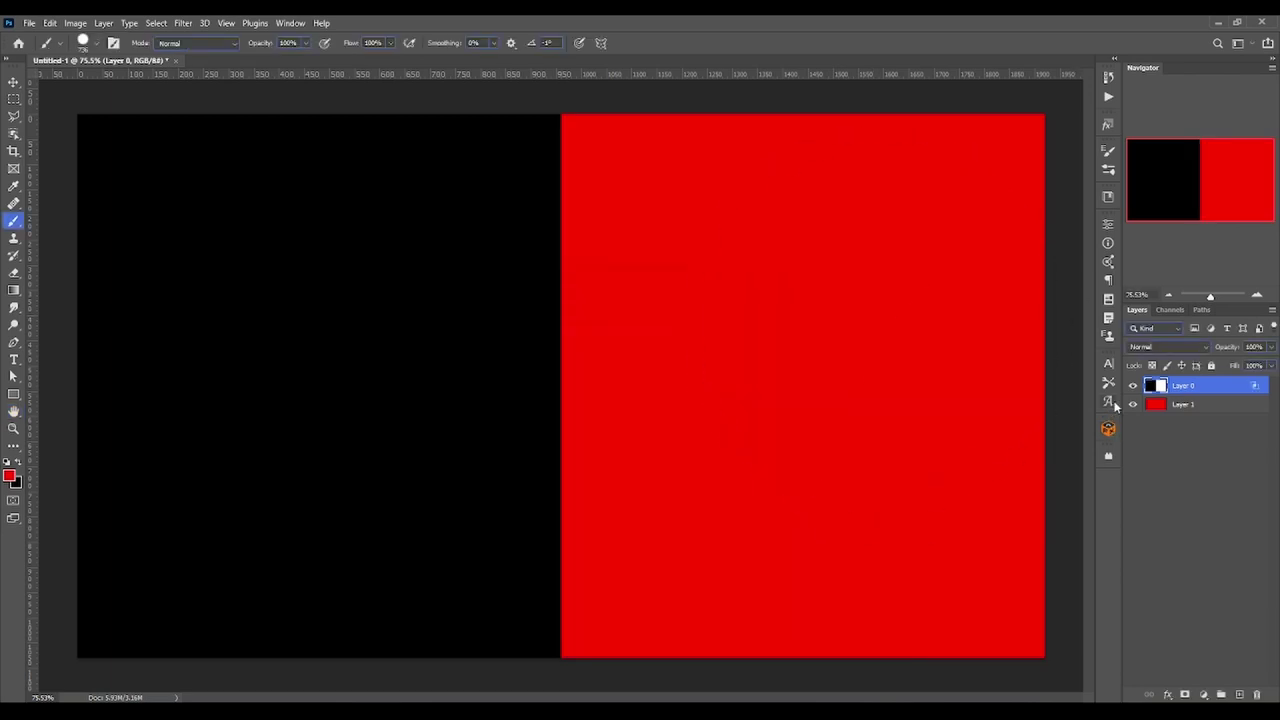
pyautogui.click(1133, 386)
pyautogui.click(1133, 386)
pyautogui.click(1200, 406)
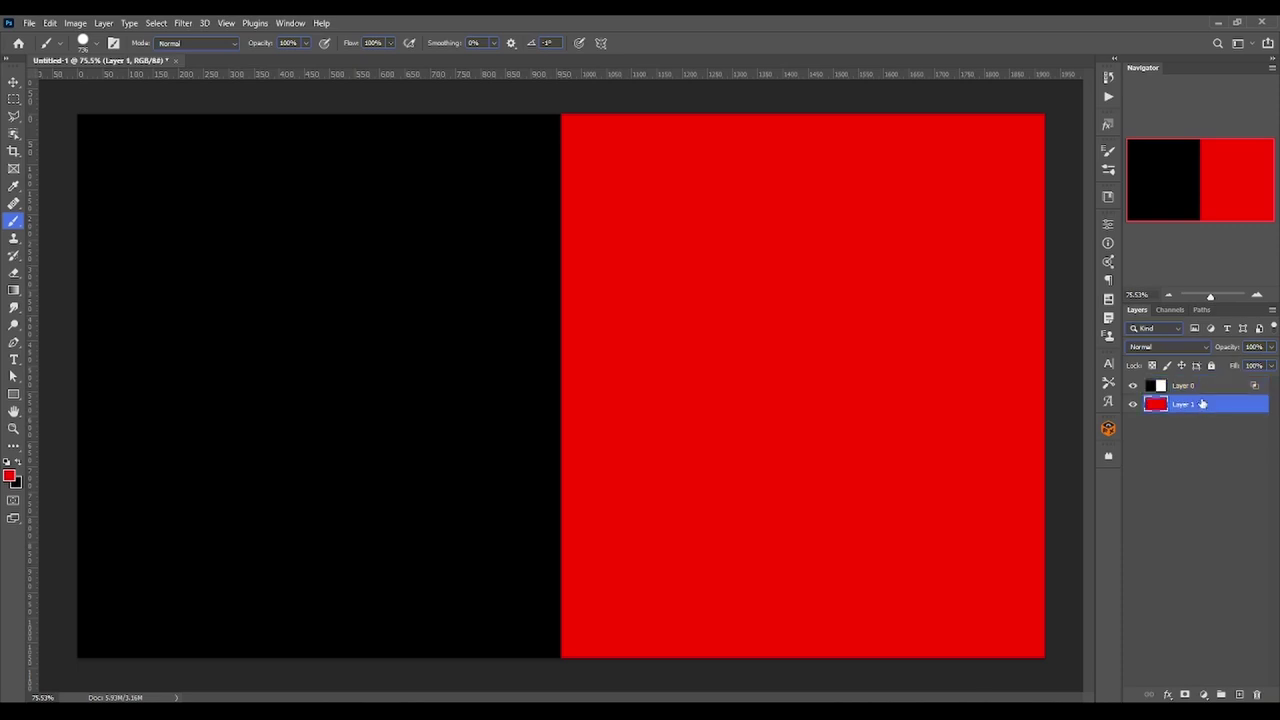
pyautogui.click(1133, 386)
pyautogui.click(1133, 386)
# - Reset This Layer's white slider to 255, set the black slider to 73, and apply
pyautogui.doubleClick(1205, 390)
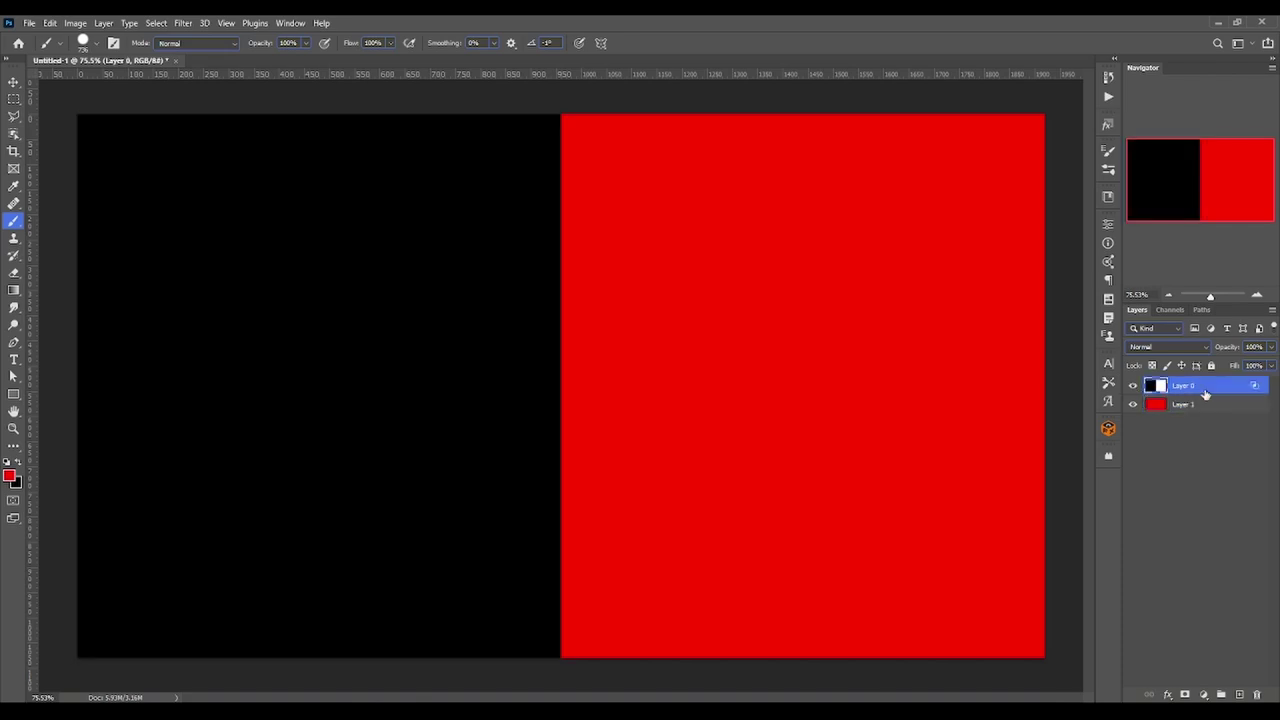
pyautogui.moveTo(670, 524); pyautogui.dragTo(829, 527)
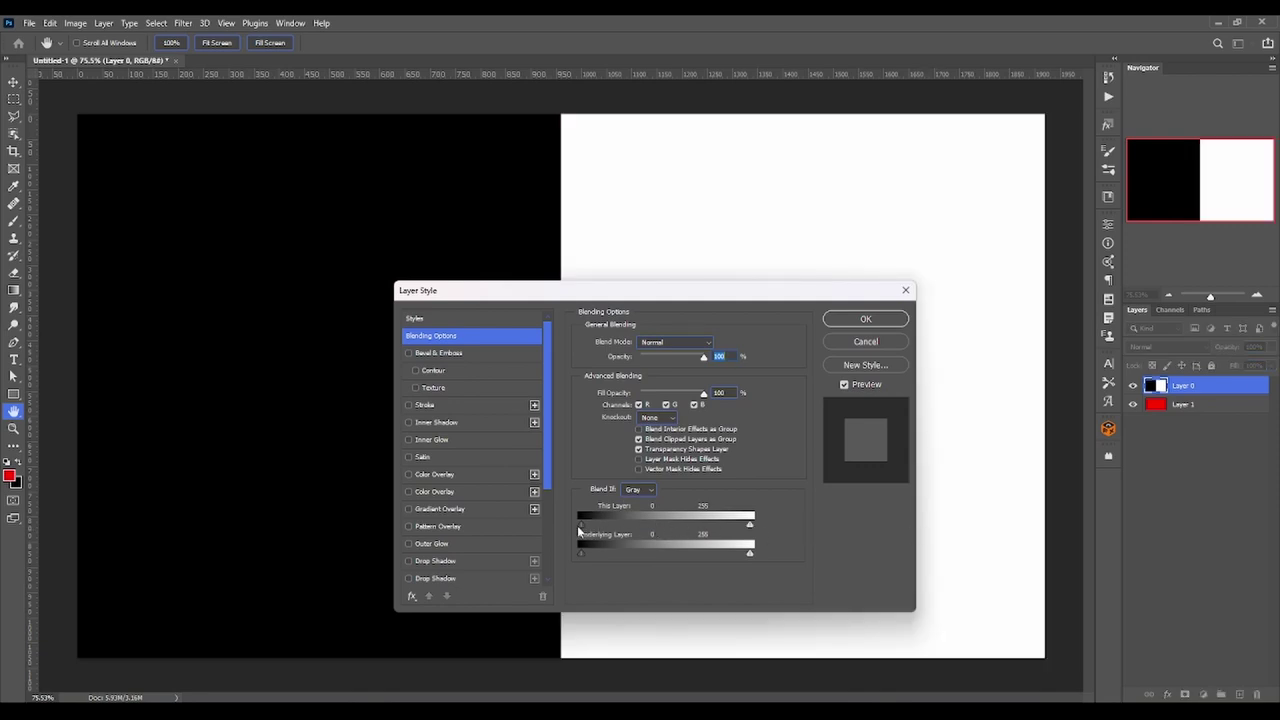
pyautogui.moveTo(578, 525); pyautogui.dragTo(628, 524)
pyautogui.click(866, 319)
pyautogui.press('b')
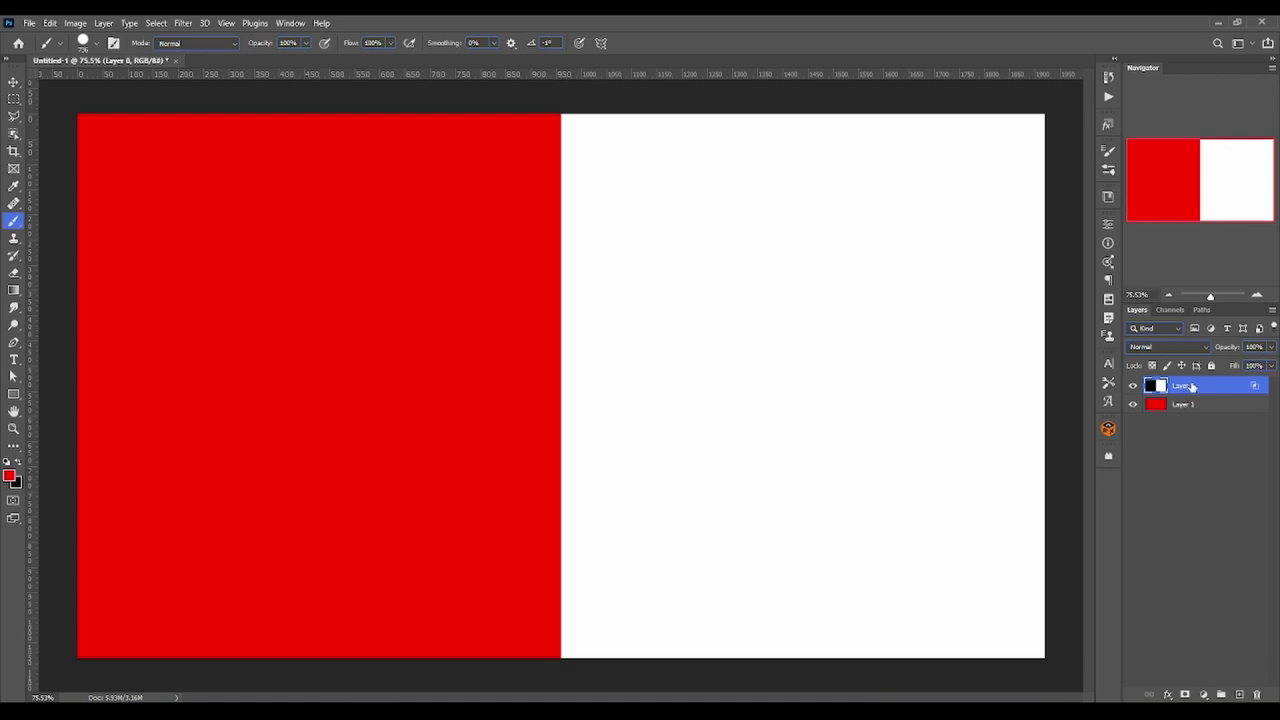
# - Return Layer 0's black Blend If slider to 0, then move red Layer 1 above it
pyautogui.doubleClick(1250, 389)
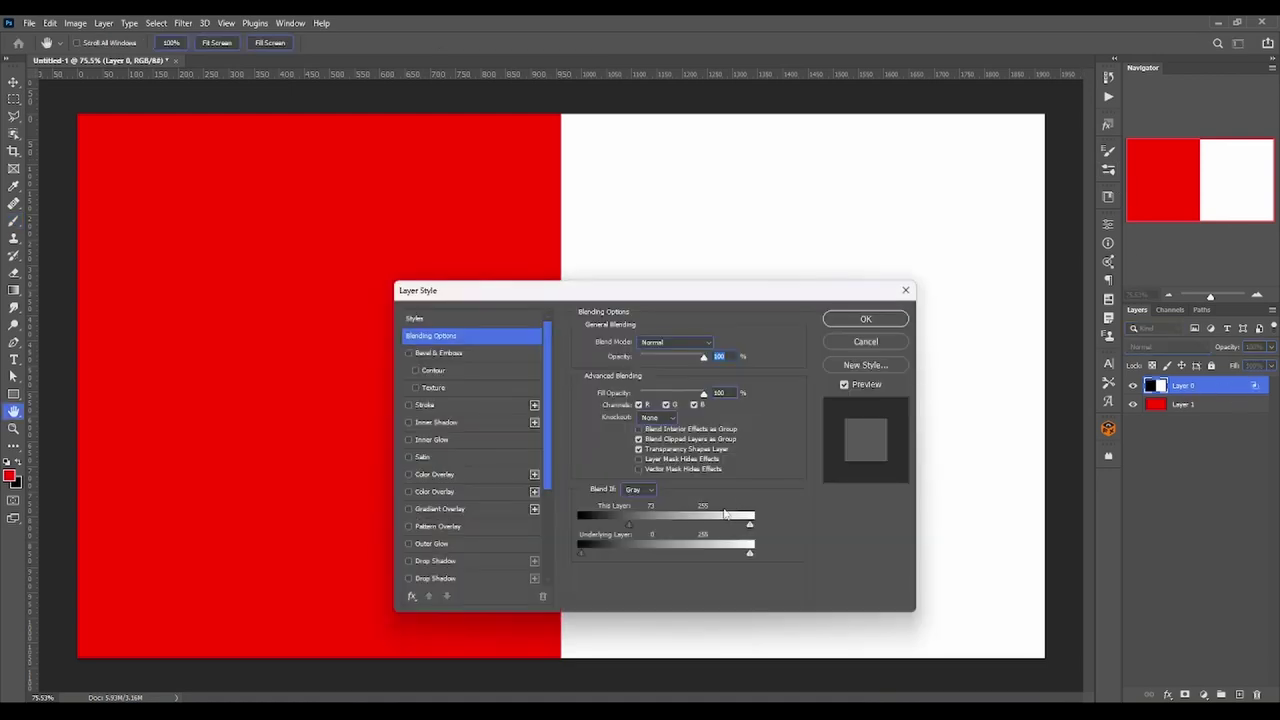
pyautogui.moveTo(622, 524); pyautogui.dragTo(578, 524)
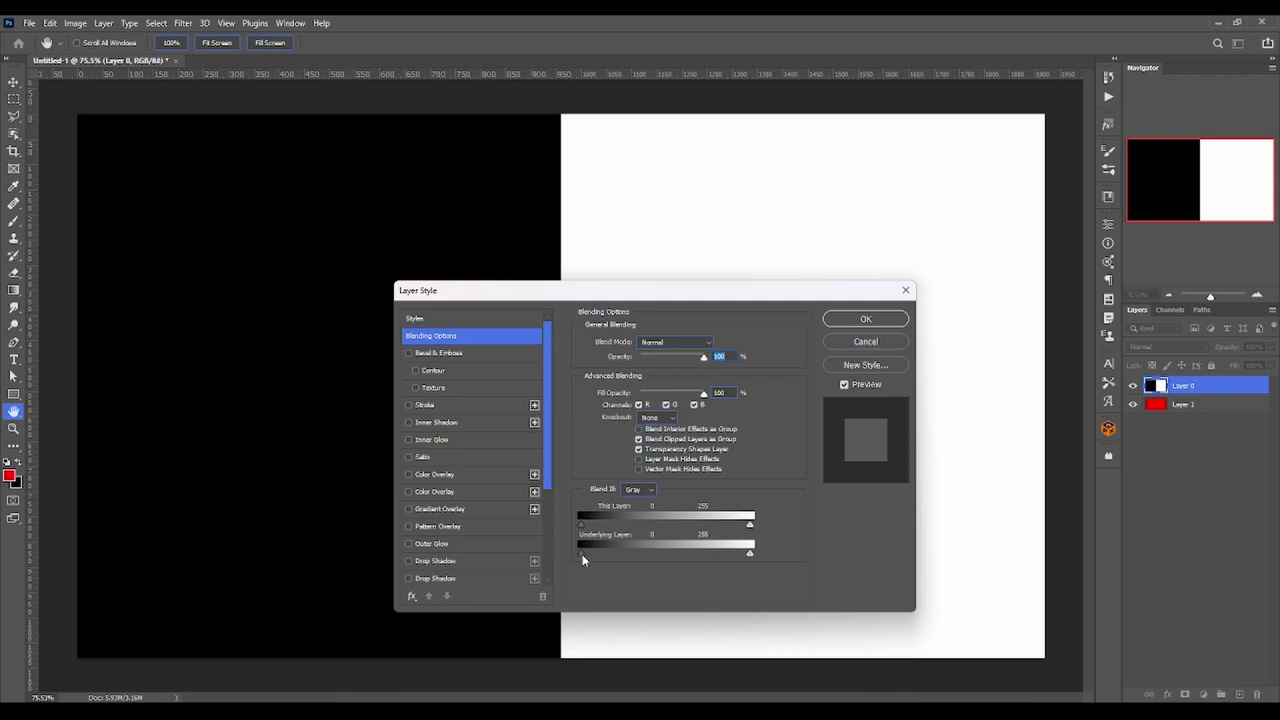
pyautogui.click(884, 312)
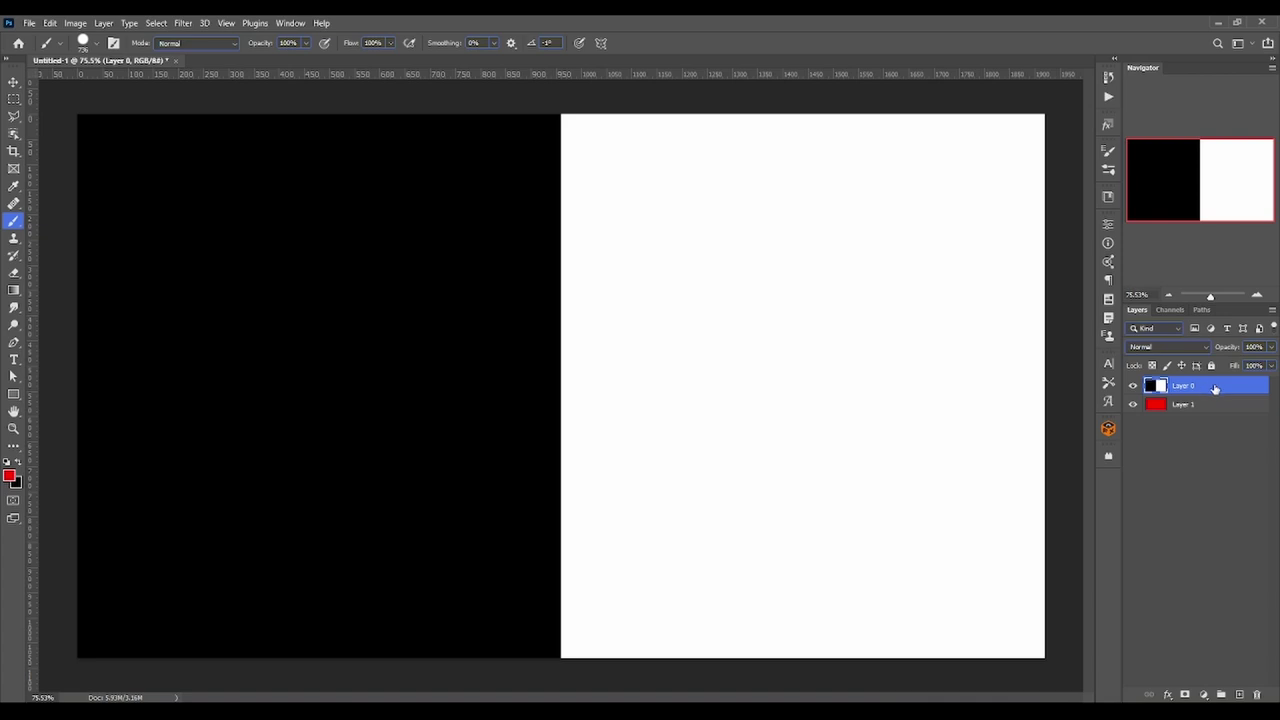
pyautogui.moveTo(1214, 388); pyautogui.dragTo(1213, 449)
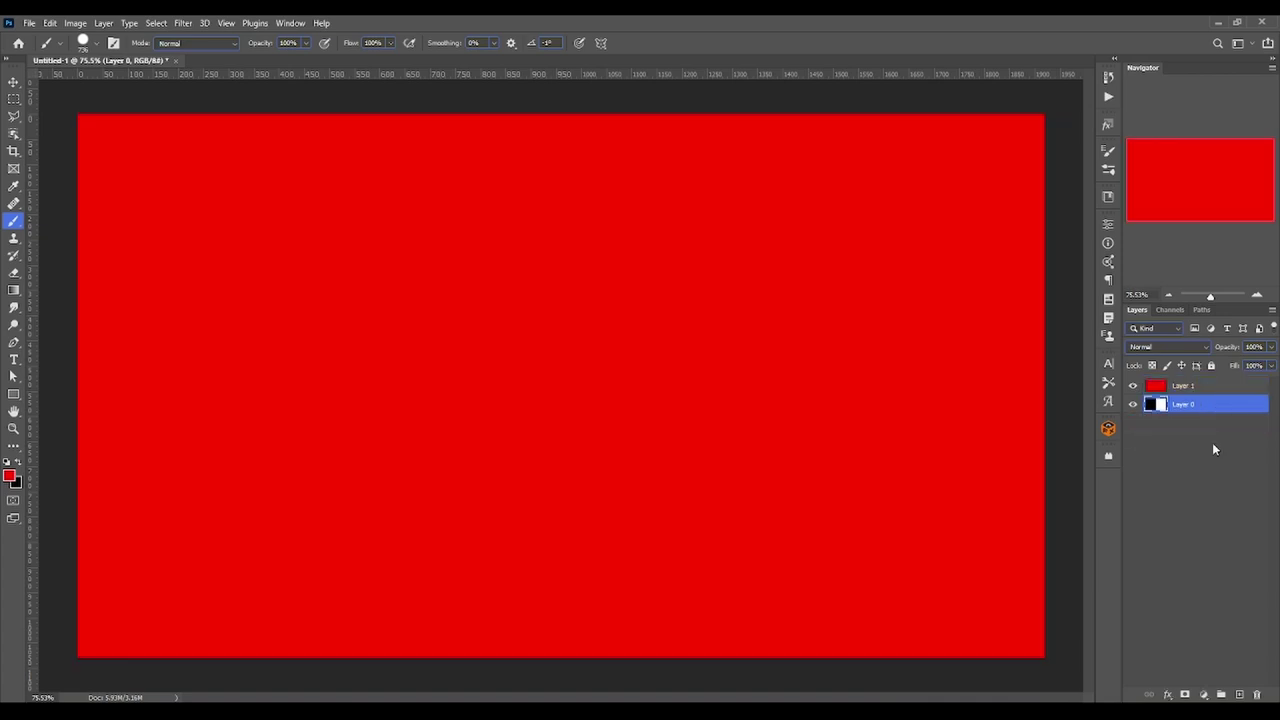
# - Select red Layer 1 and toggle its visibility to check Layer 0 beneath
pyautogui.click(1205, 386)
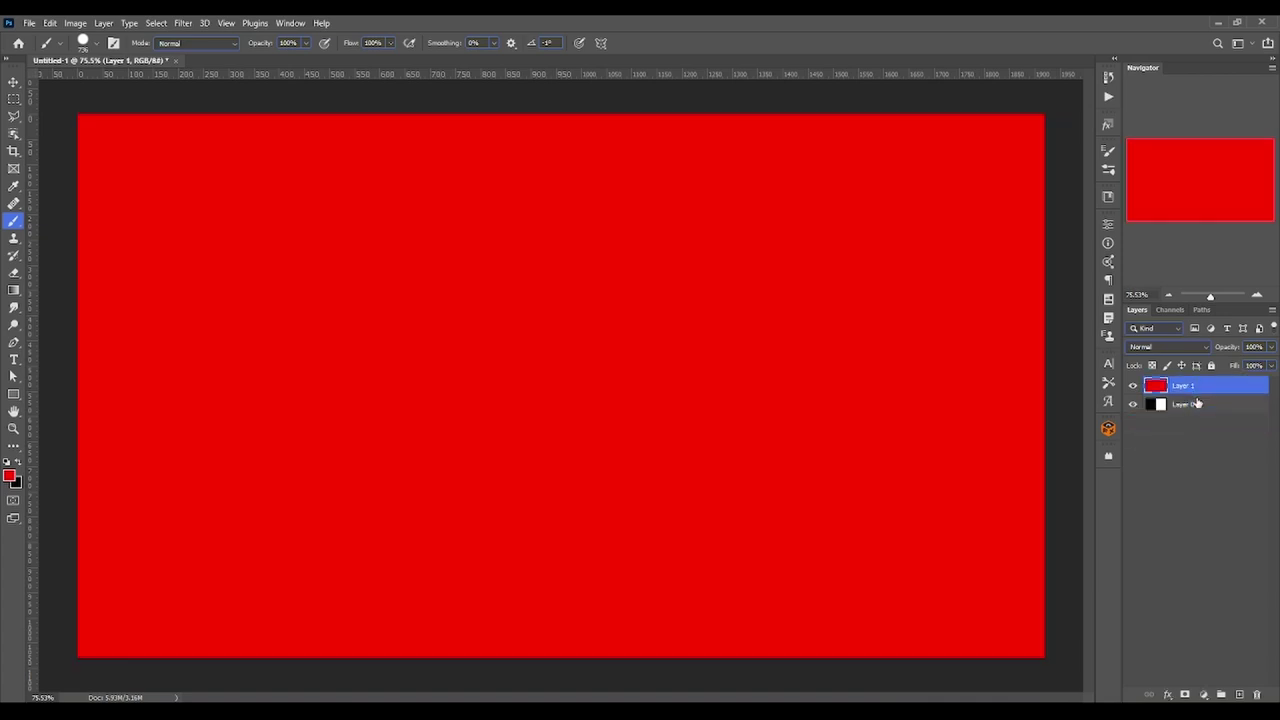
pyautogui.click(1133, 385)
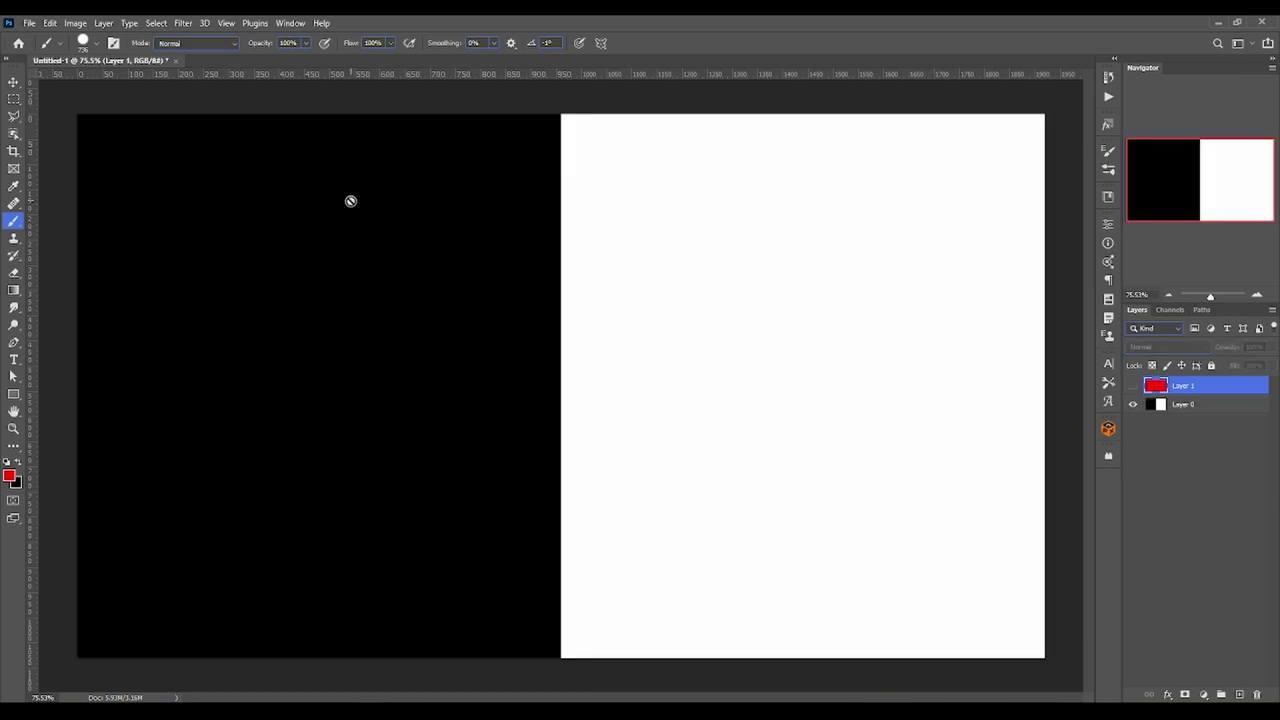
pyautogui.click(1133, 385)
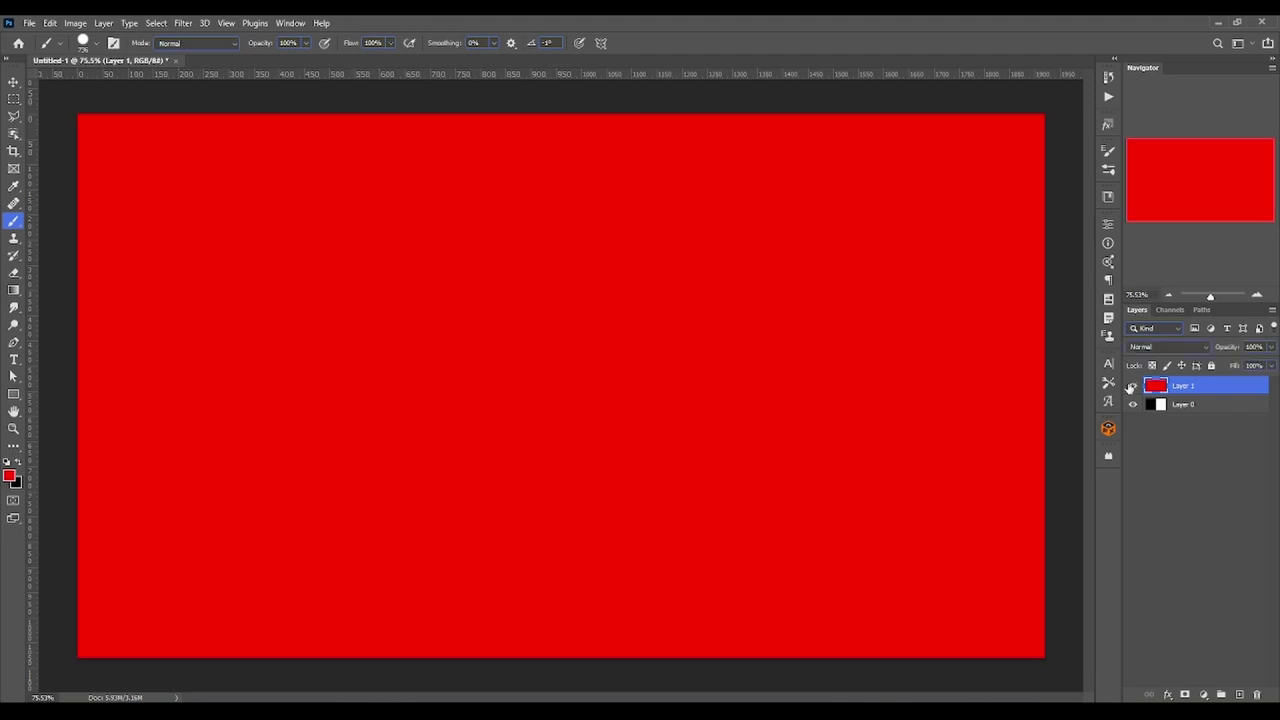
pyautogui.click(1167, 694)
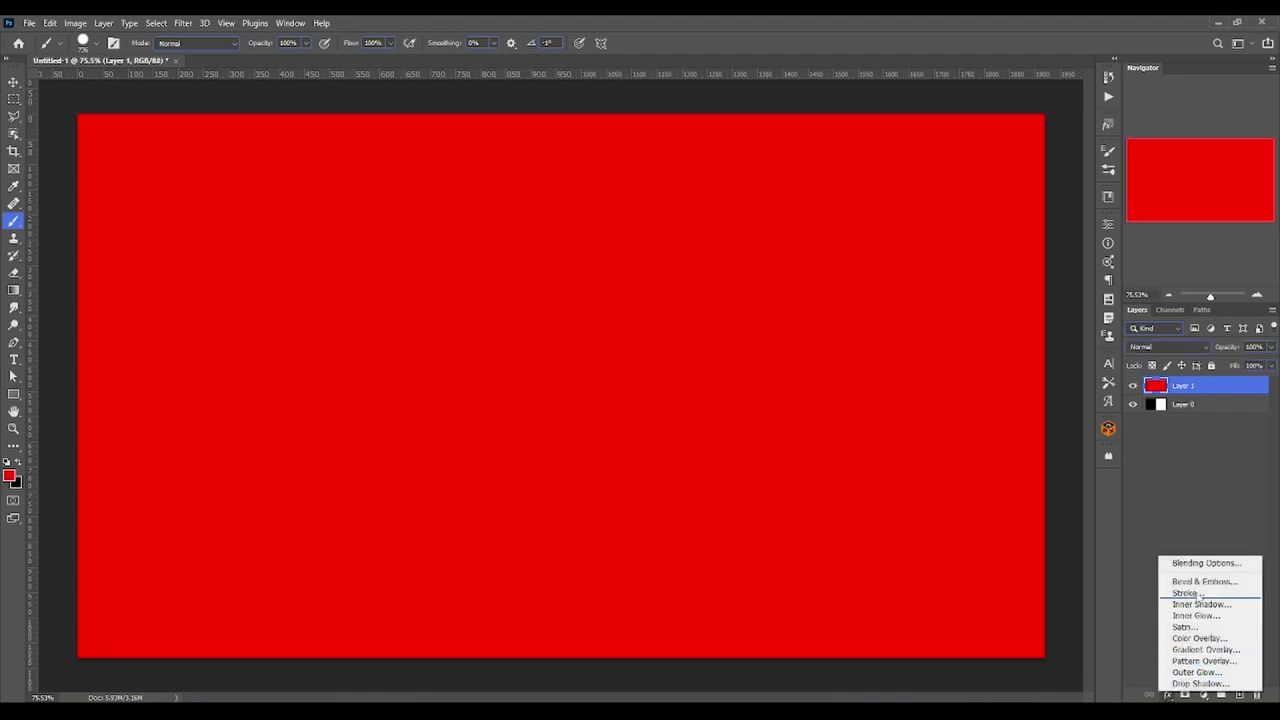
# - In Layer 1's Blending Options, test This Layer's black and white Blend If sliders
pyautogui.click(1208, 564)
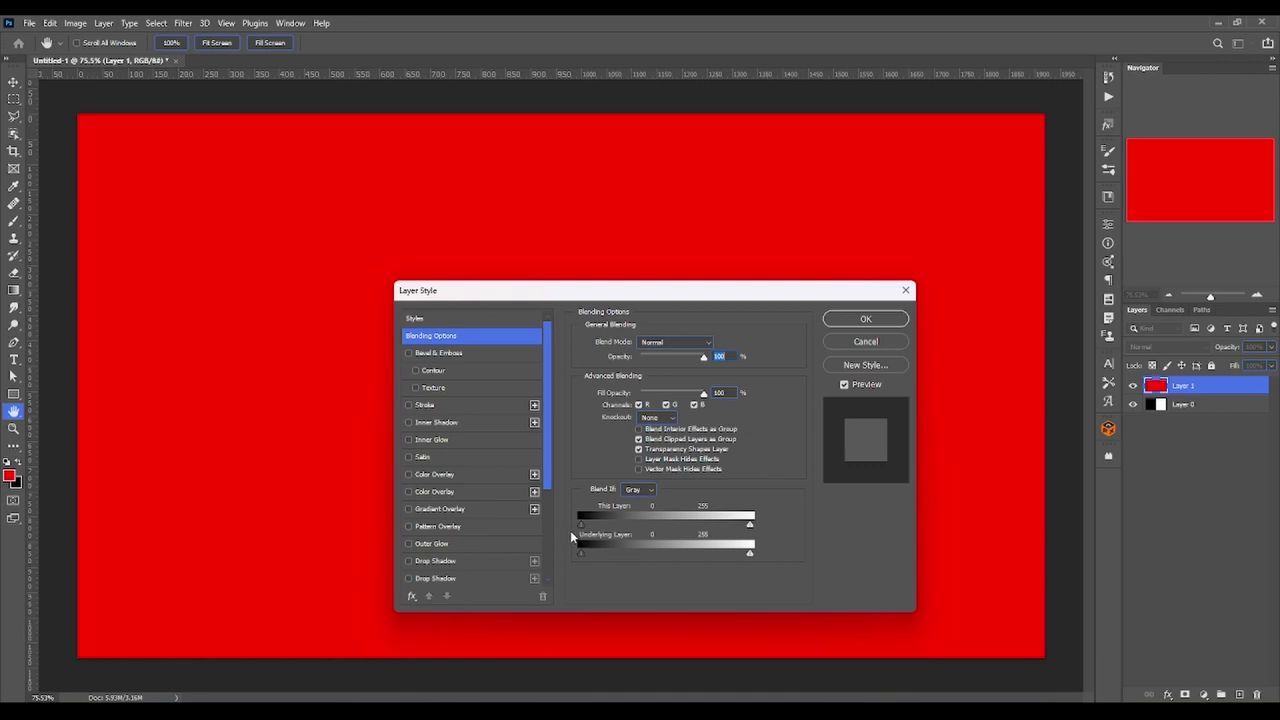
pyautogui.moveTo(580, 524); pyautogui.dragTo(432, 543)
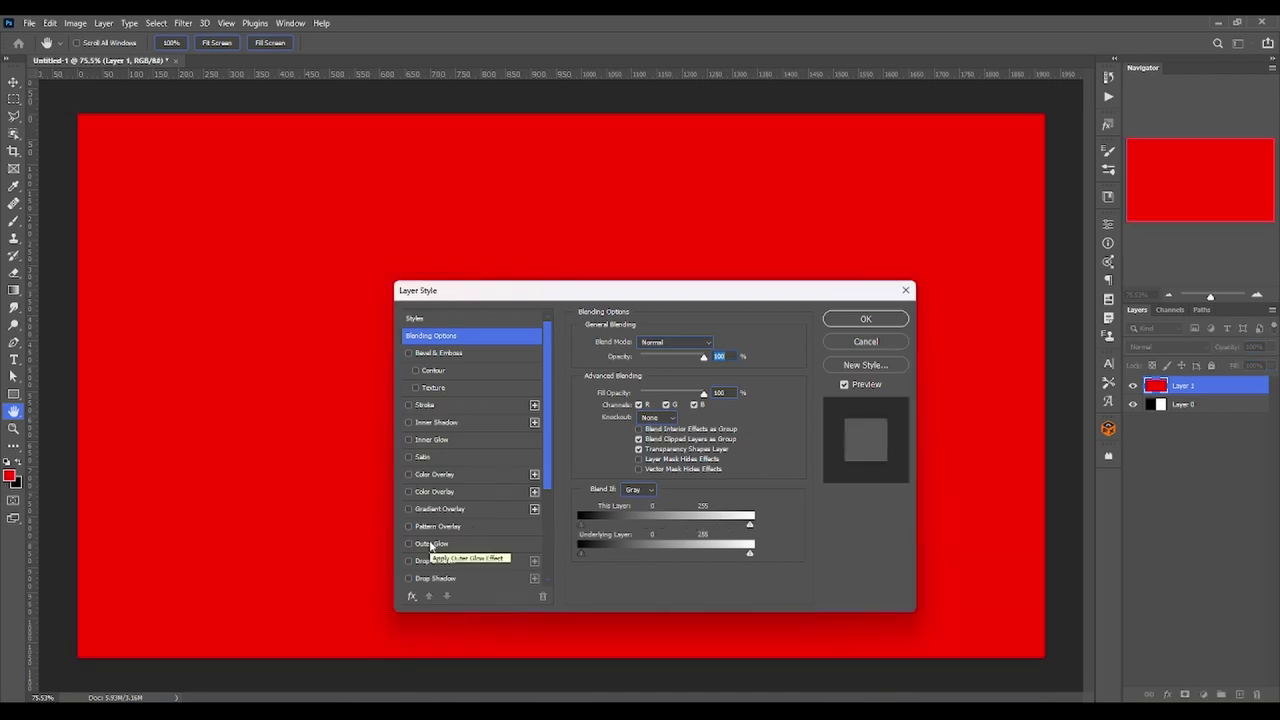
pyautogui.moveTo(750, 524)
pyautogui.mouseDown()
pyautogui.moveTo(606, 524)
pyautogui.moveTo(915, 540)
pyautogui.mouseUp()
# - Test Underlying Layer sliders to reveal the black and white halves, then return to solid red
pyautogui.moveTo(578, 552)
pyautogui.mouseDown()
pyautogui.moveTo(610, 550)
pyautogui.moveTo(570, 550)
pyautogui.mouseUp()
pyautogui.moveTo(581, 552)
pyautogui.mouseDown()
pyautogui.moveTo(615, 552)
pyautogui.moveTo(605, 558)
pyautogui.mouseUp()
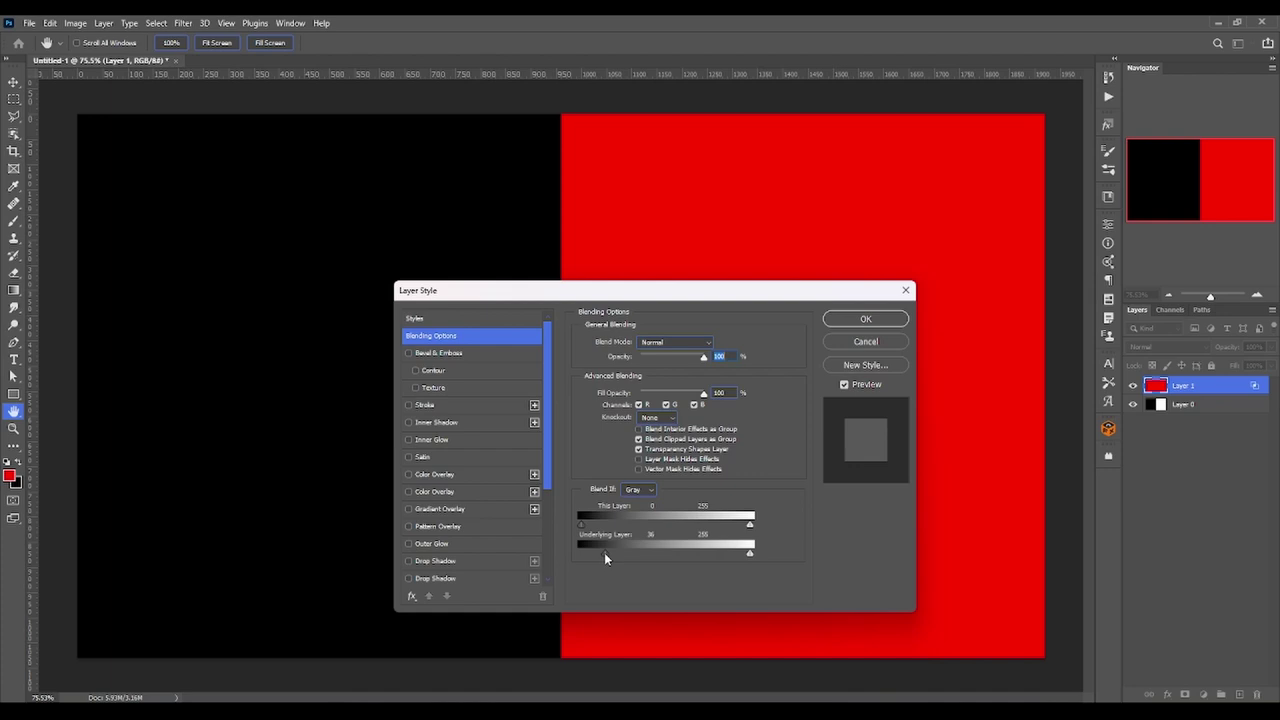
pyautogui.moveTo(604, 556); pyautogui.dragTo(579, 556)
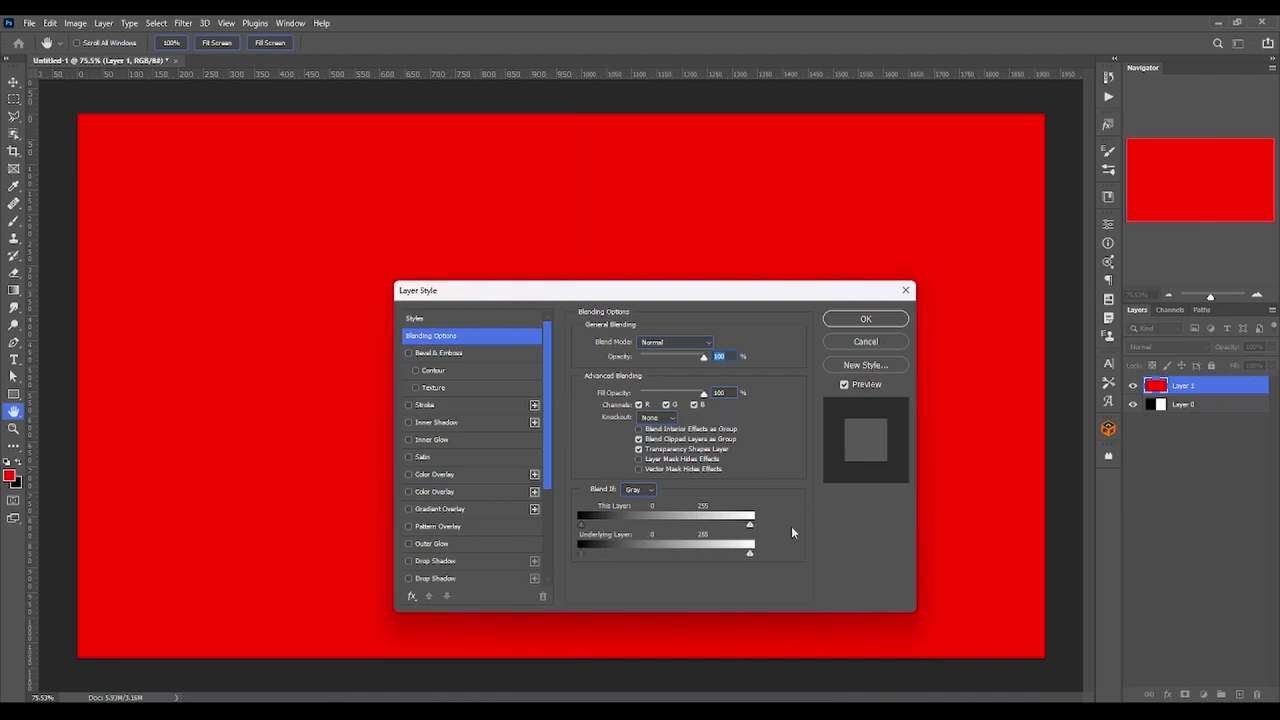
pyautogui.moveTo(750, 553); pyautogui.dragTo(686, 555)
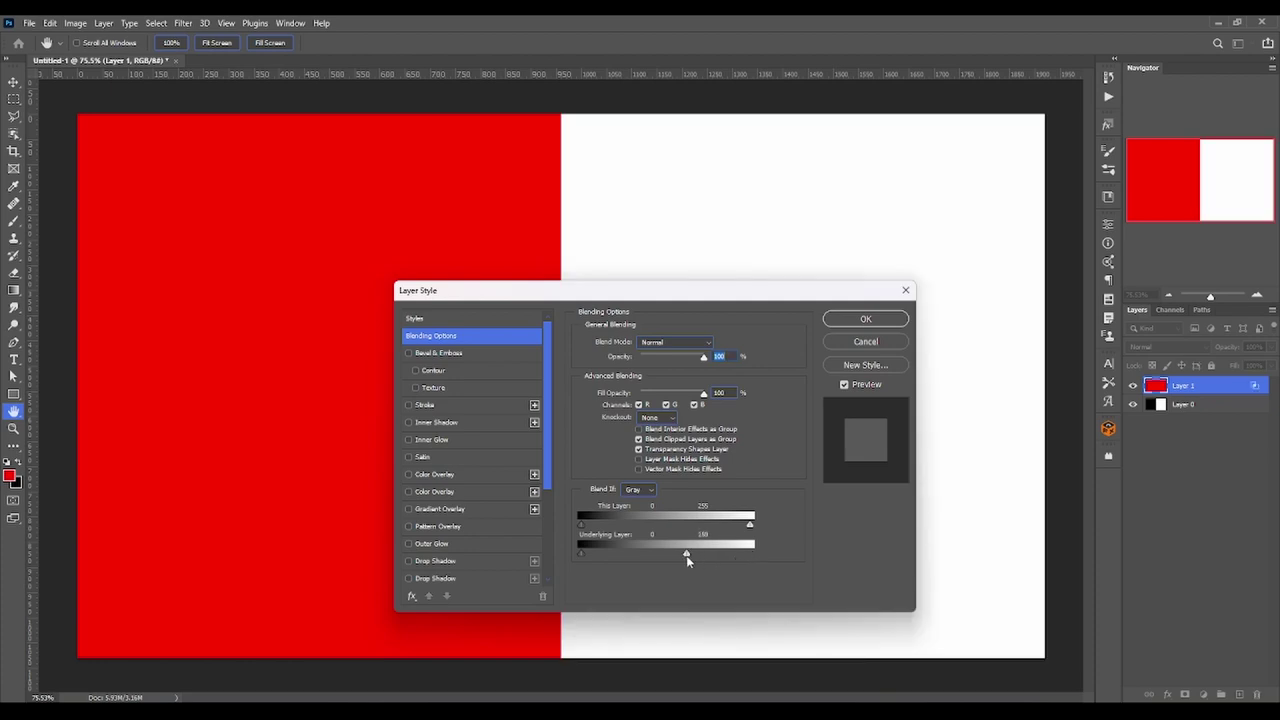
pyautogui.moveTo(686, 555); pyautogui.dragTo(750, 553)
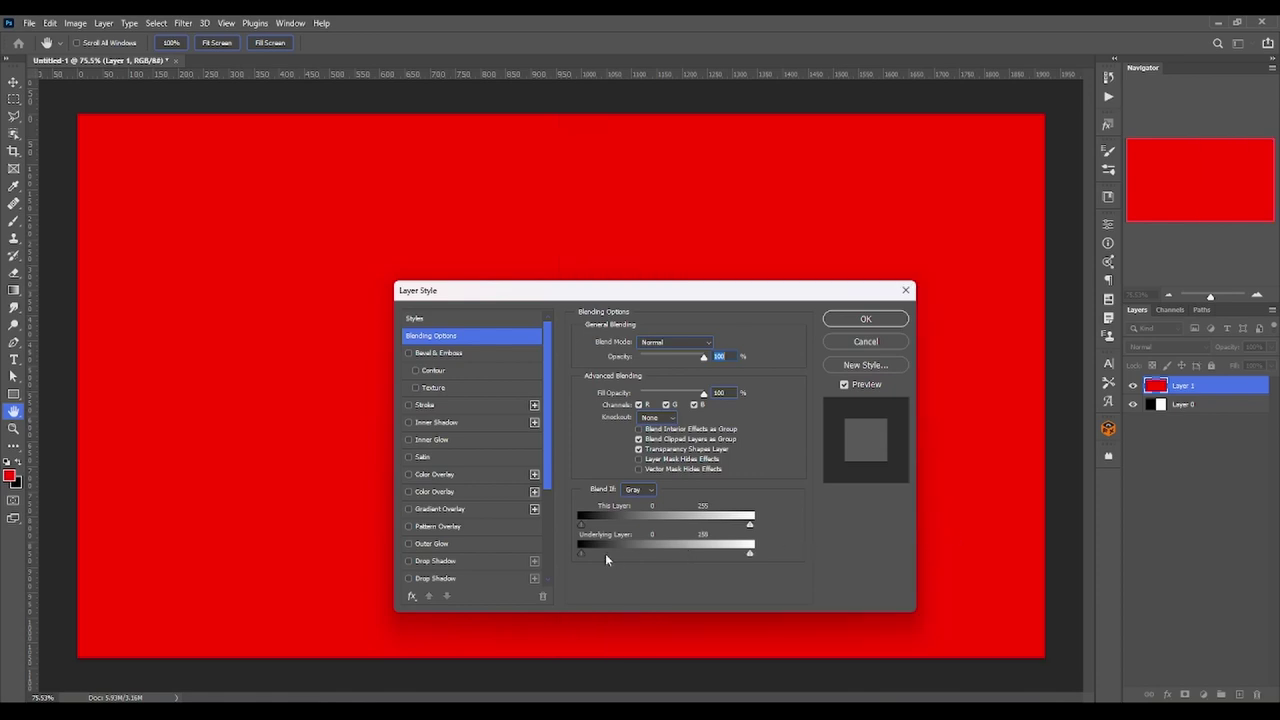
pyautogui.moveTo(582, 551); pyautogui.dragTo(603, 556)
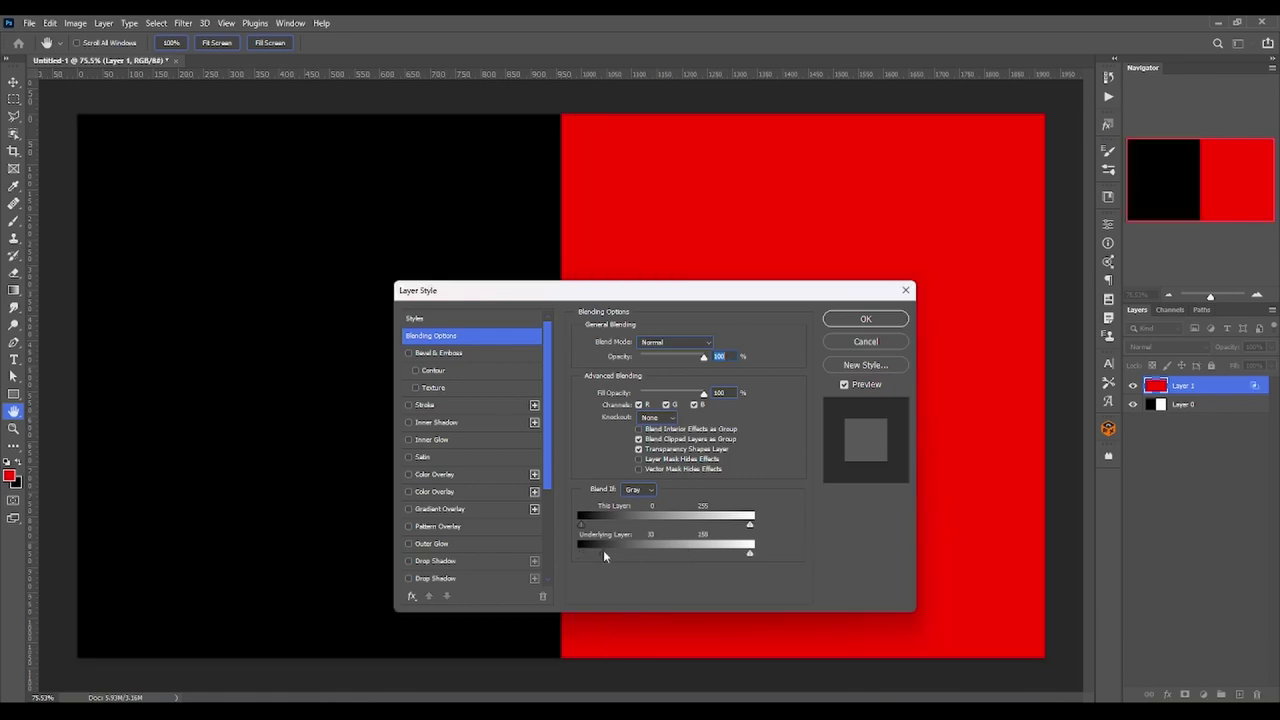
pyautogui.moveTo(603, 556)
pyautogui.mouseDown()
pyautogui.moveTo(578, 556)
pyautogui.moveTo(624, 545)
pyautogui.moveTo(608, 549)
pyautogui.mouseUp()
# - Discard the blend changes, move Layer 0 to the top hidden, and add a new layer
pyautogui.press('b')
pyautogui.click(866, 341)
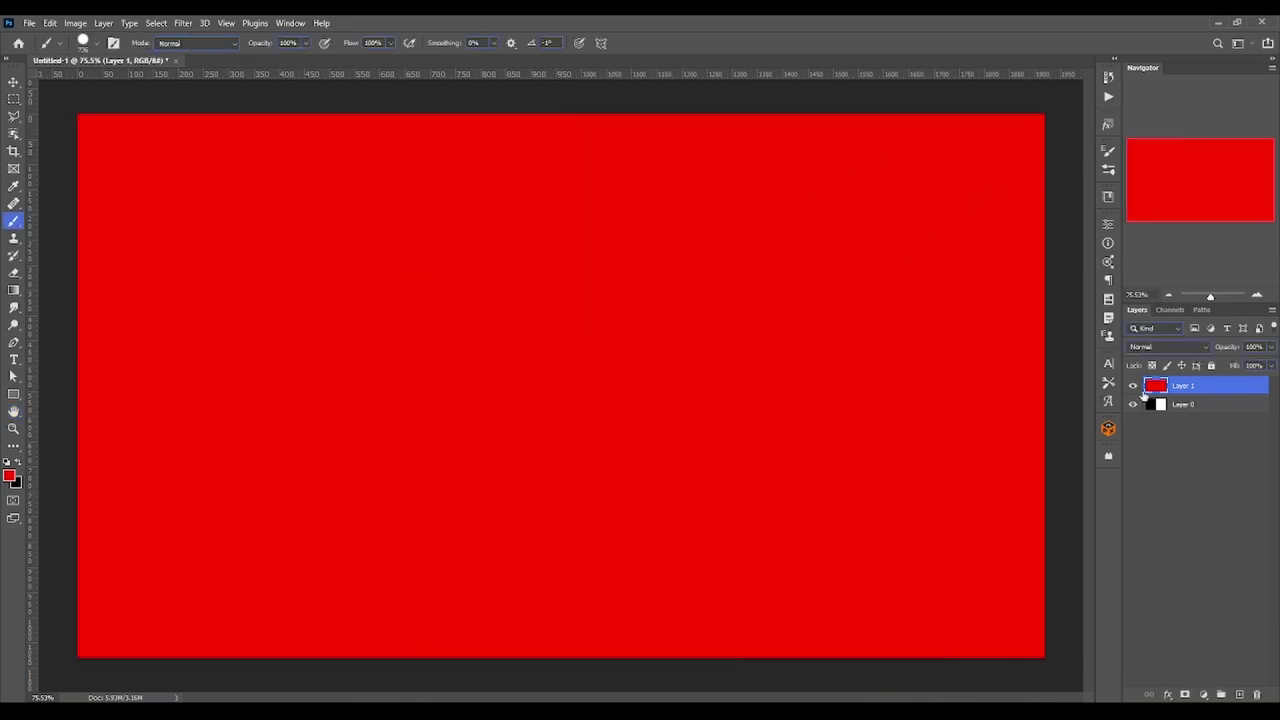
pyautogui.moveTo(1200, 406); pyautogui.dragTo(1198, 384)
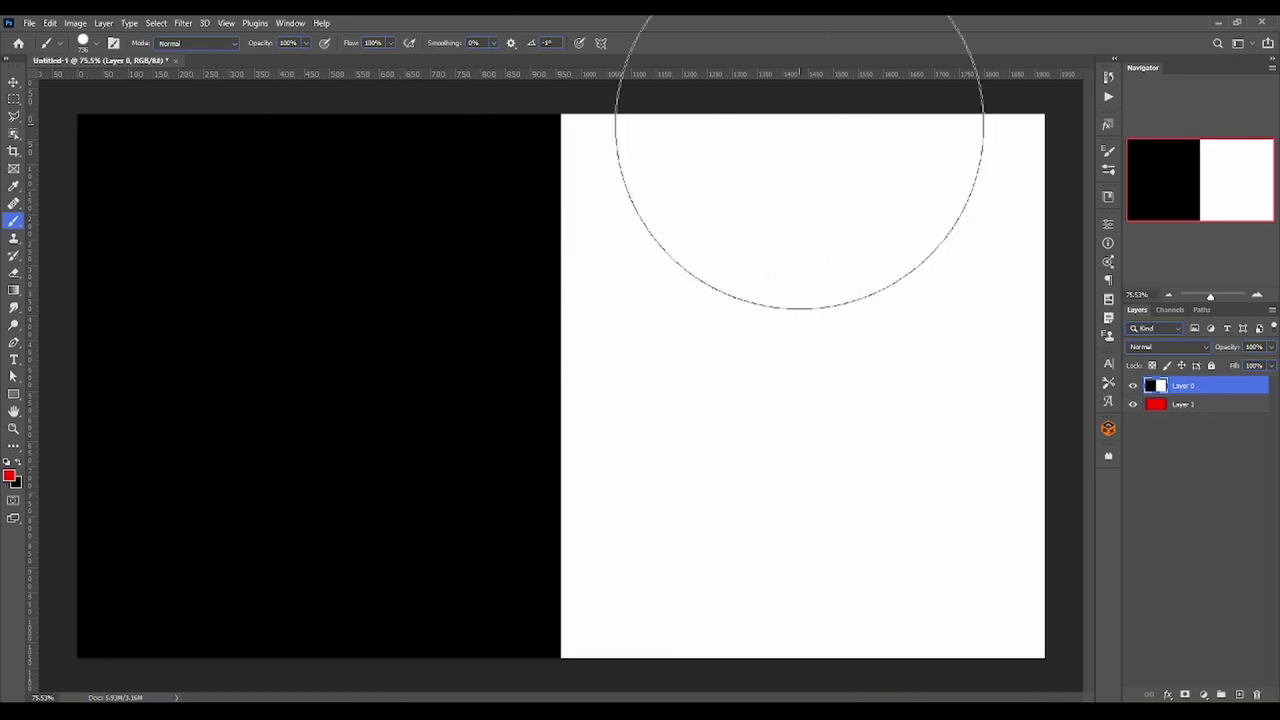
pyautogui.click(1133, 385)
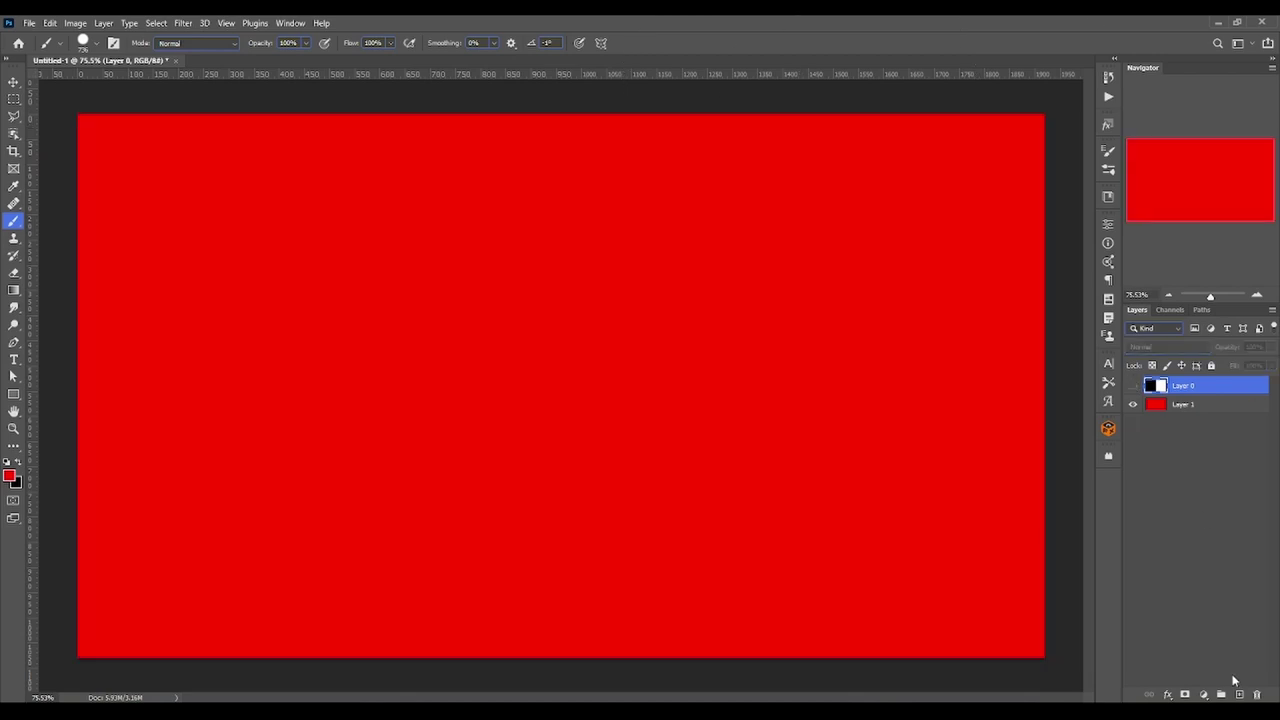
pyautogui.click(1241, 694)
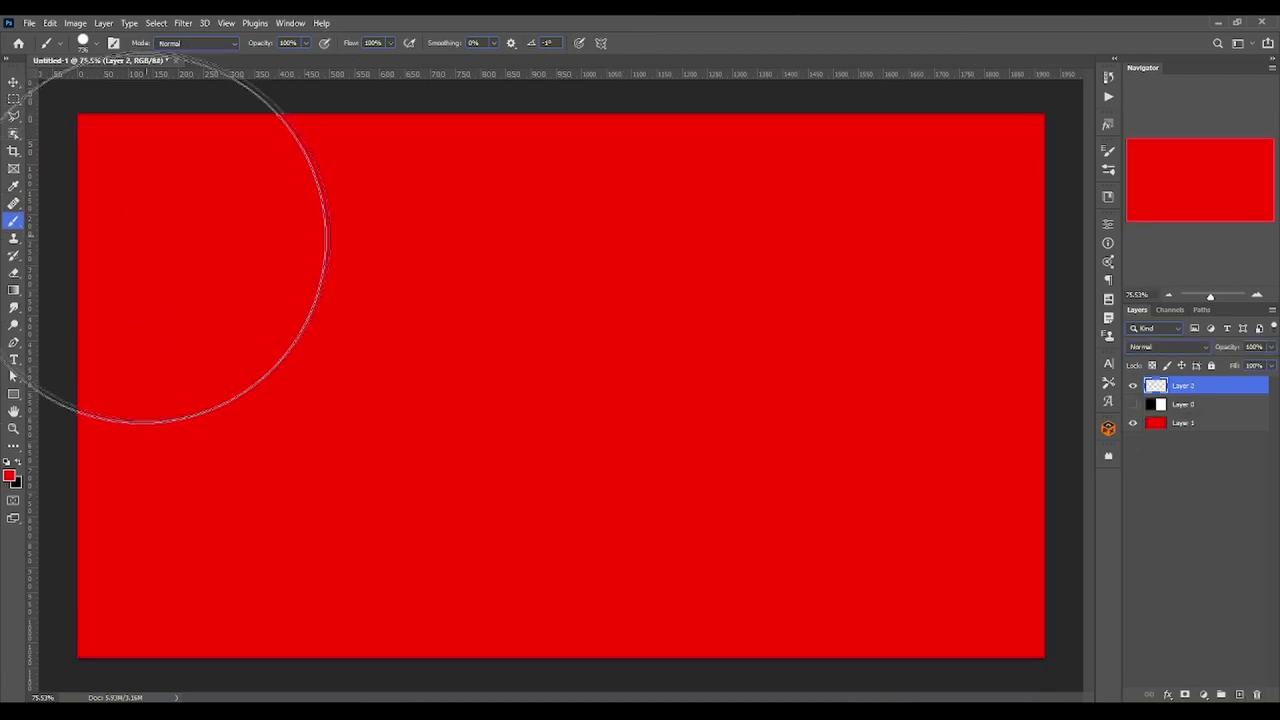
# - Paint soft black over the left half with a Soft Round brush
pyautogui.click(18, 464)
pyautogui.moveTo(157, 271); pyautogui.dragTo(248, 281)
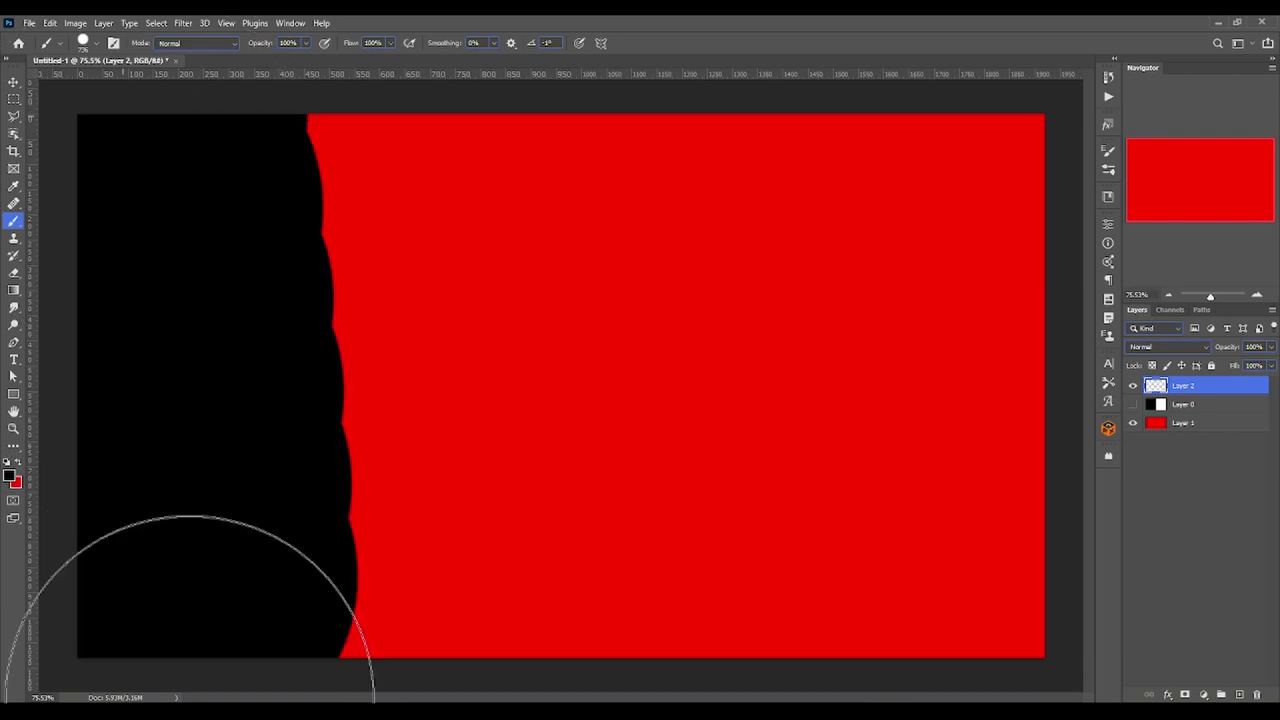
pyautogui.rightClick(248, 281)
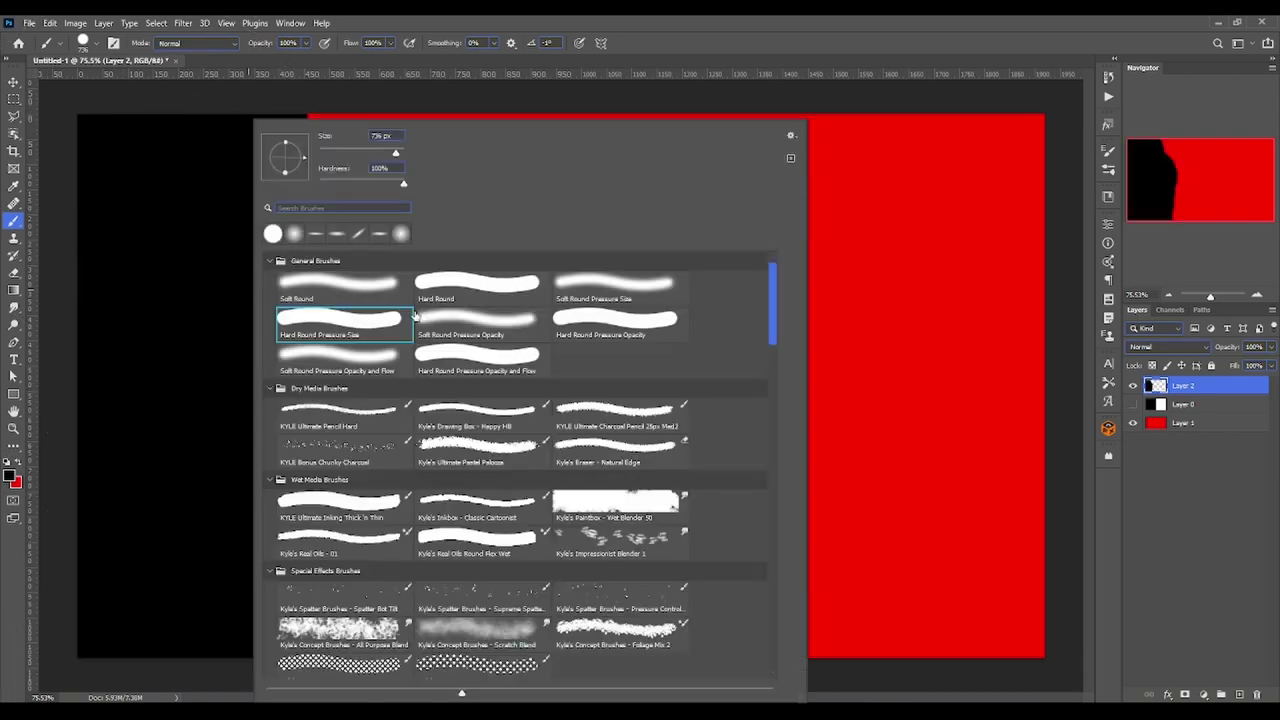
pyautogui.click(158, 183)
pyautogui.moveTo(158, 183); pyautogui.dragTo(418, 608)
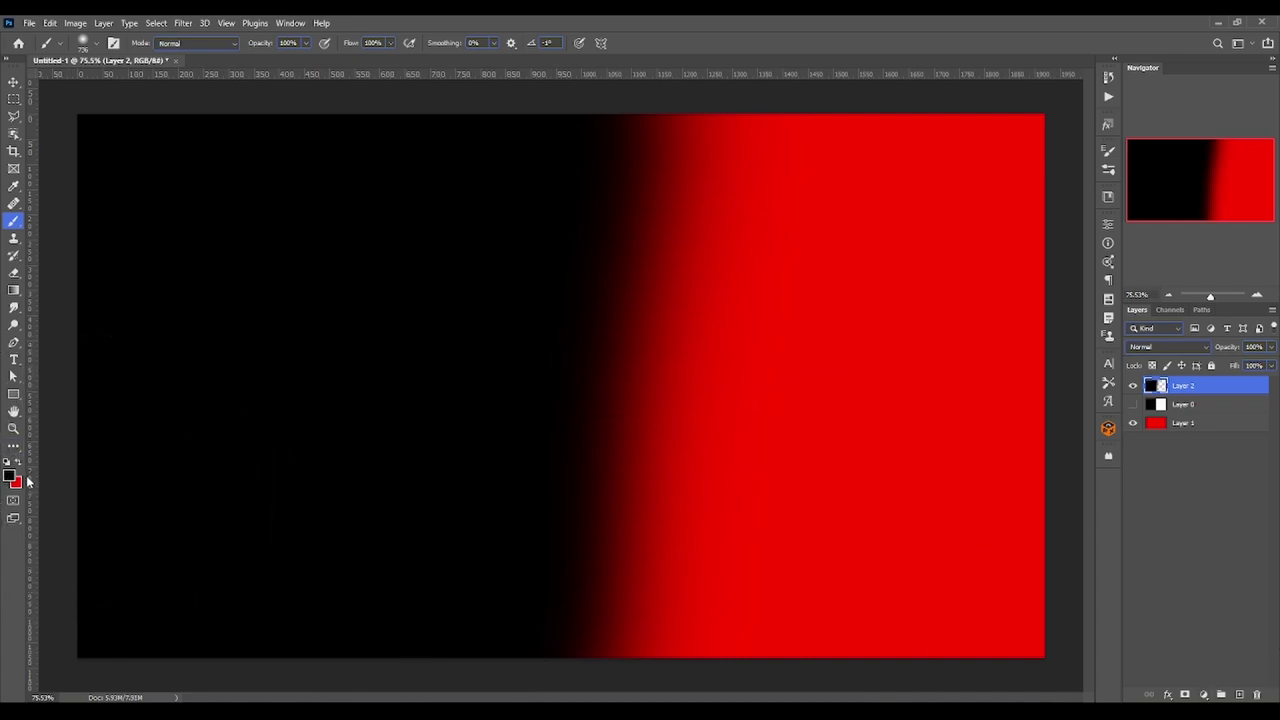
# - Set the foreground colour to #ffffff and paint soft white across the right side
pyautogui.click(10, 478)
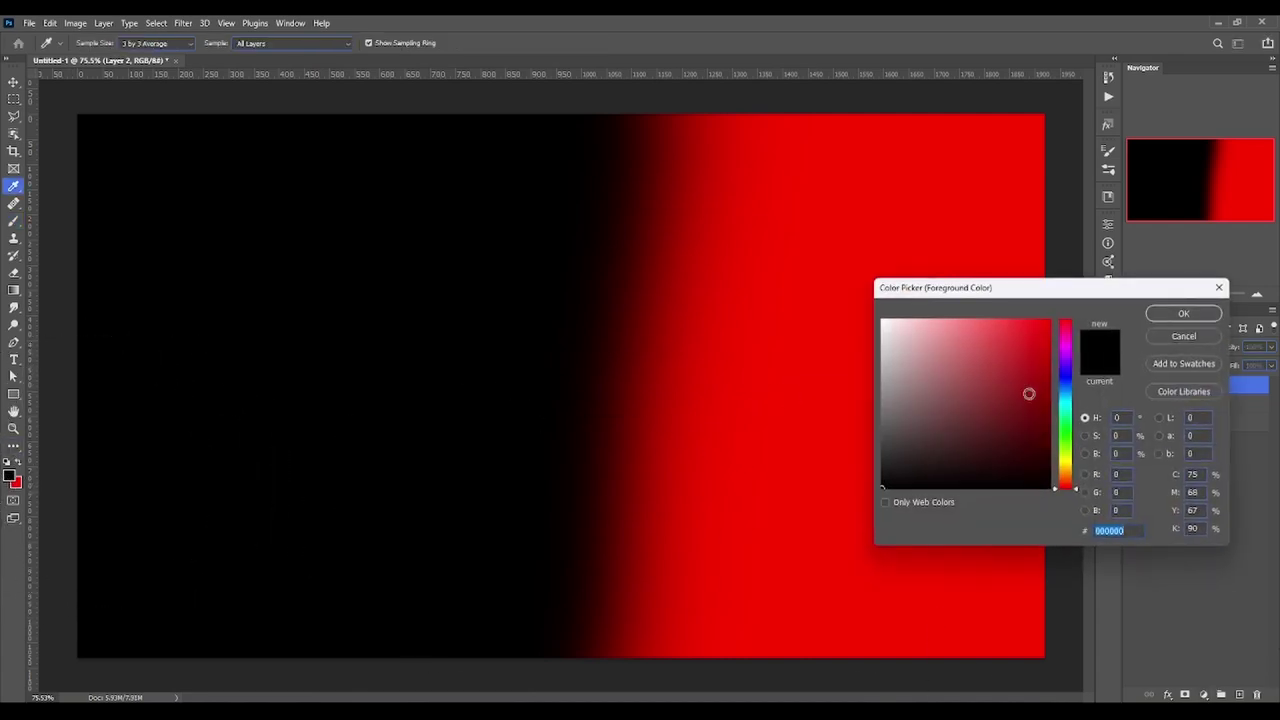
pyautogui.write('ffffff')
pyautogui.click(1183, 313)
pyautogui.moveTo(1023, 171); pyautogui.dragTo(862, 435)
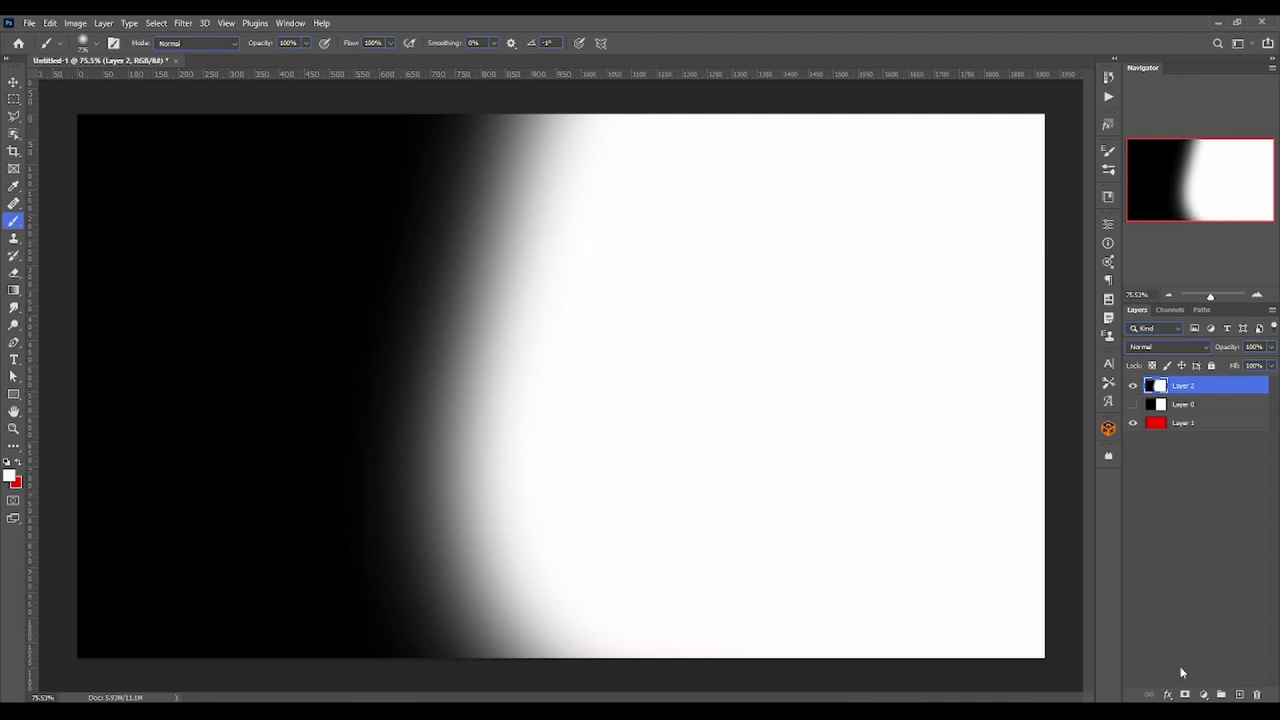
# - Drag Layer 2's black Blend If slider right and Alt-split it for a smooth red-to-white fade
pyautogui.click(1166, 695)
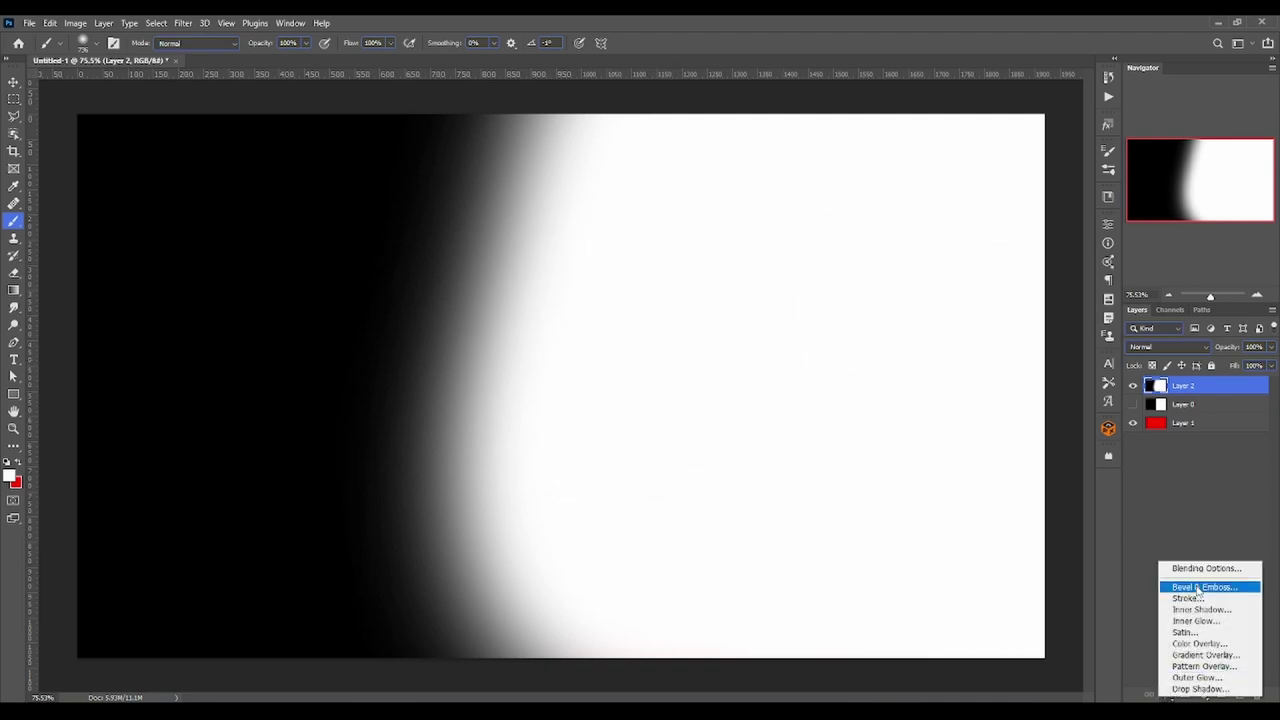
pyautogui.click(1228, 568)
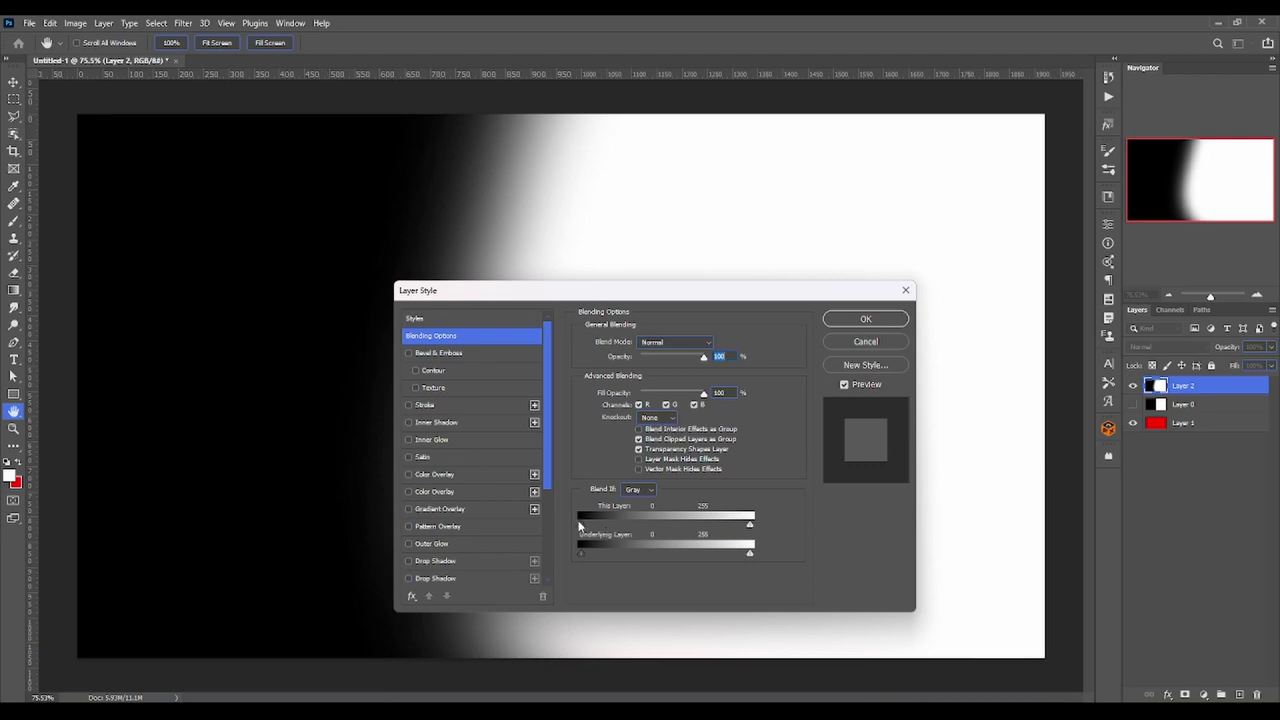
pyautogui.moveTo(579, 524); pyautogui.dragTo(643, 524)
pyautogui.moveTo(679, 298); pyautogui.dragTo(910, 232)
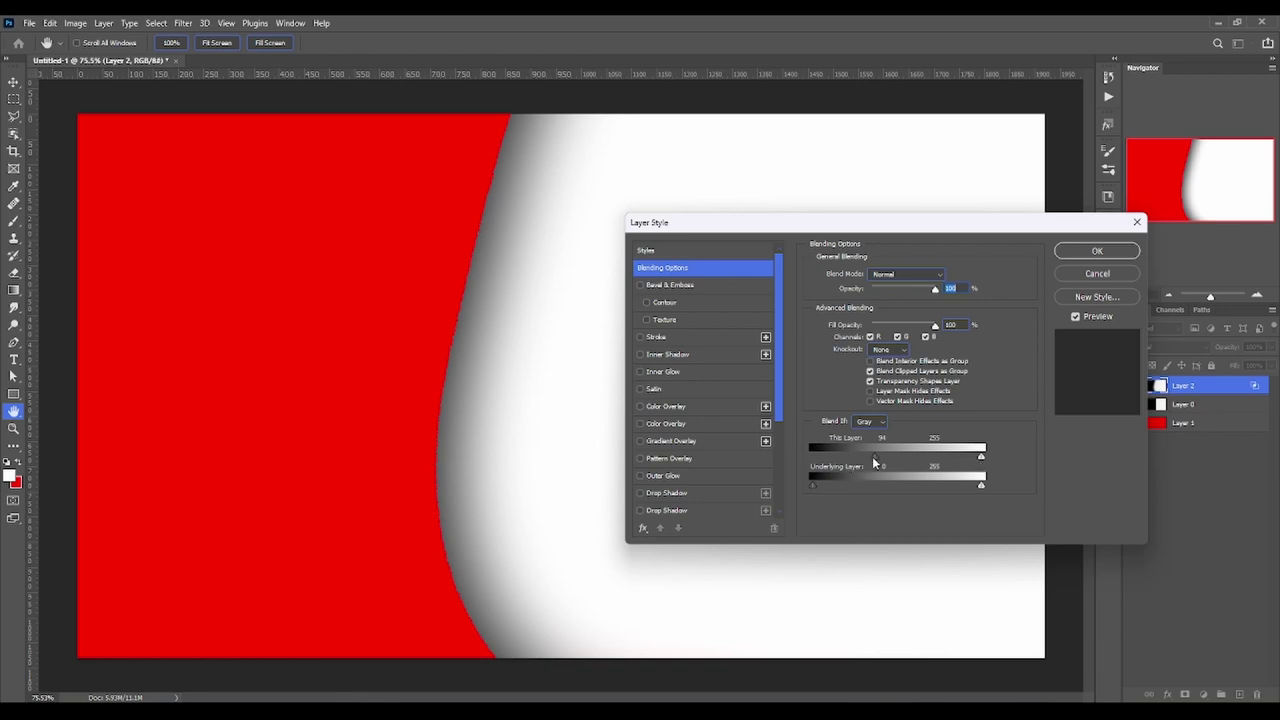
pyautogui.press('alt')
pyautogui.moveTo(871, 455)
pyautogui.mouseDown()
pyautogui.moveTo(827, 458)
pyautogui.moveTo(1048, 456)
pyautogui.mouseUp()
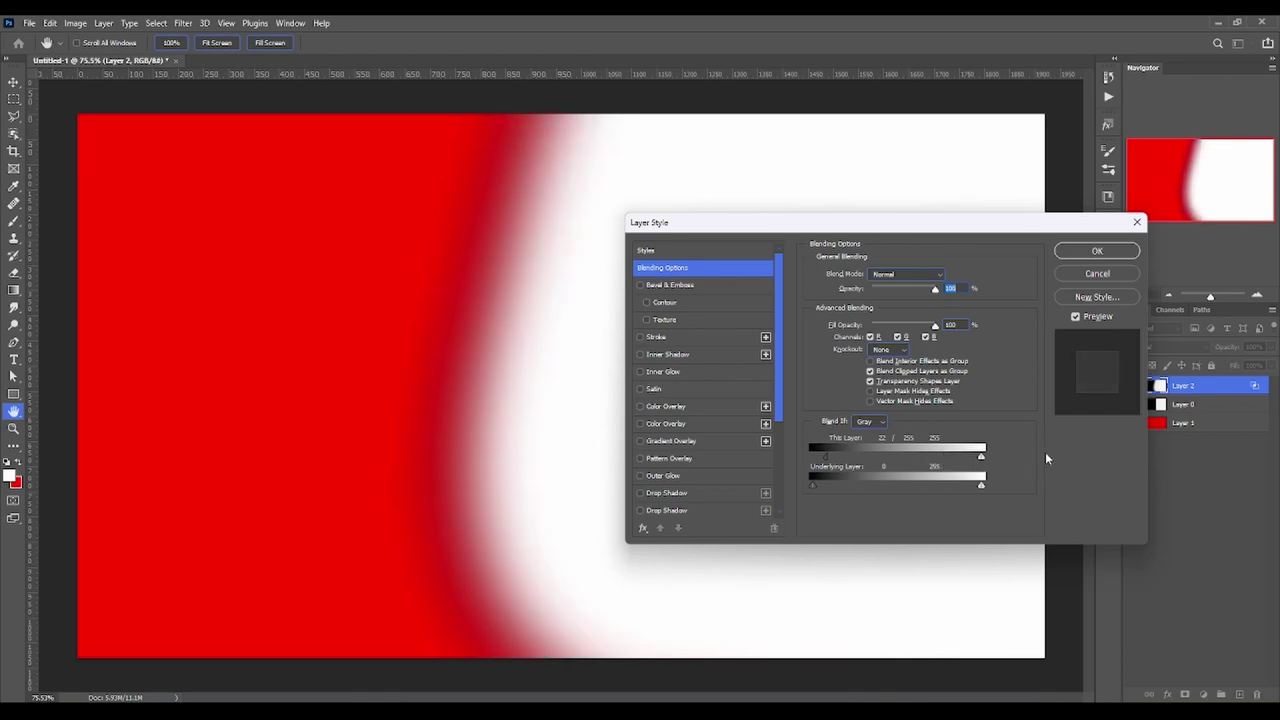
pyautogui.moveTo(827, 456); pyautogui.dragTo(784, 462)
pyautogui.click(1080, 252)
pyautogui.press('b')
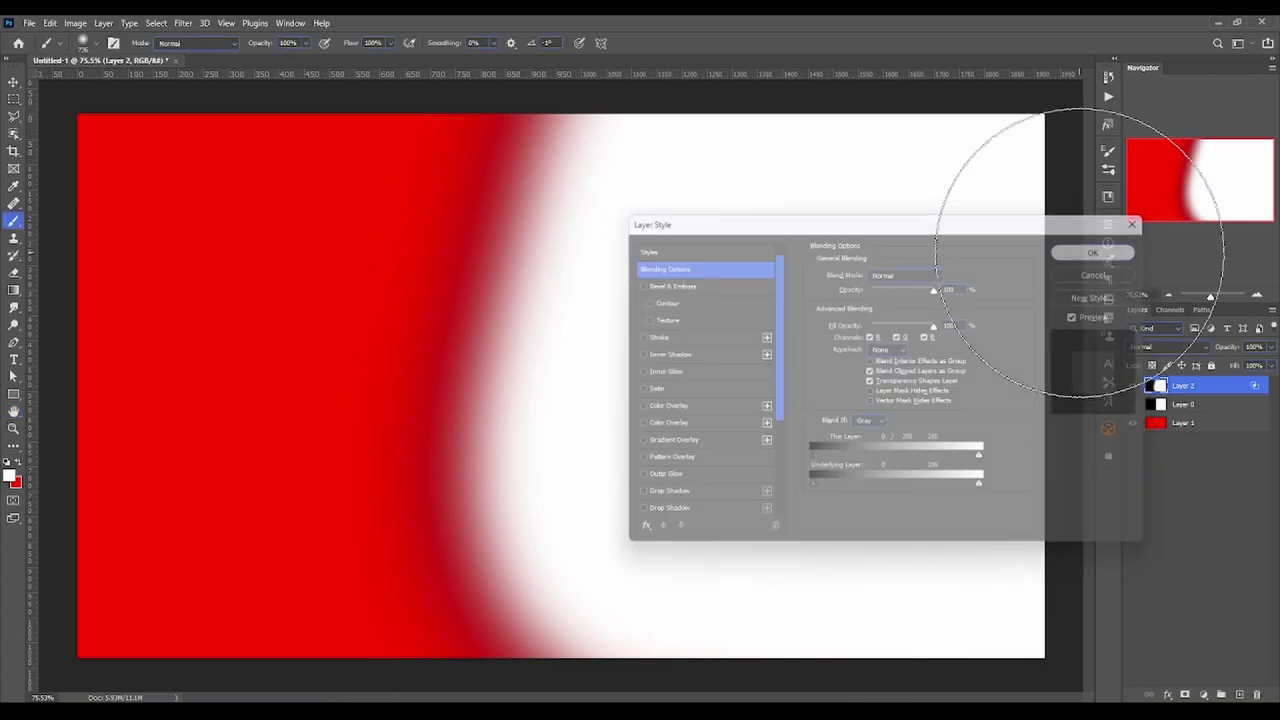